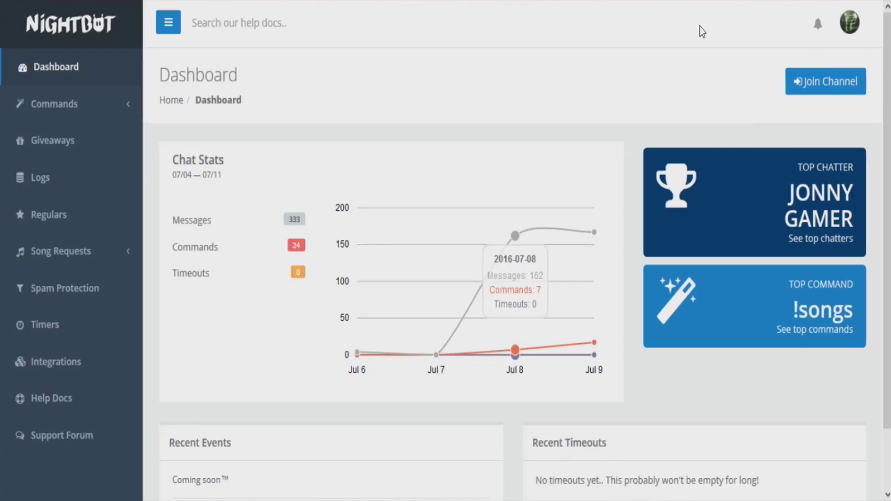
- Look at the managed channels and account options listed for the profile
{"action": "left_click", "coordinate": [856, 23]}
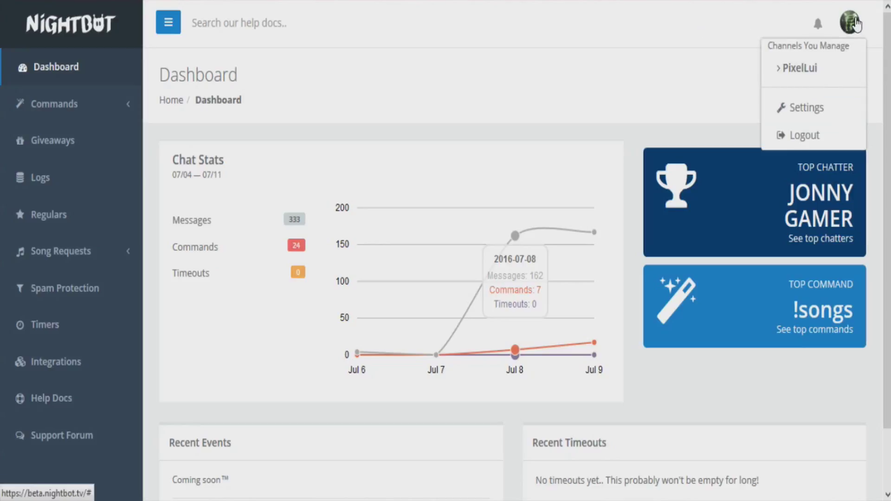
{"action": "left_click", "coordinate": [856, 23]}
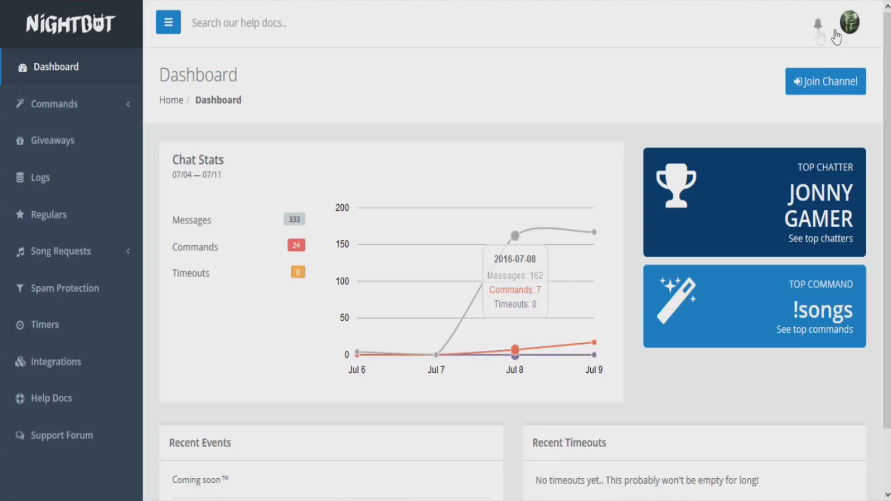
{"action": "left_click", "coordinate": [854, 30]}
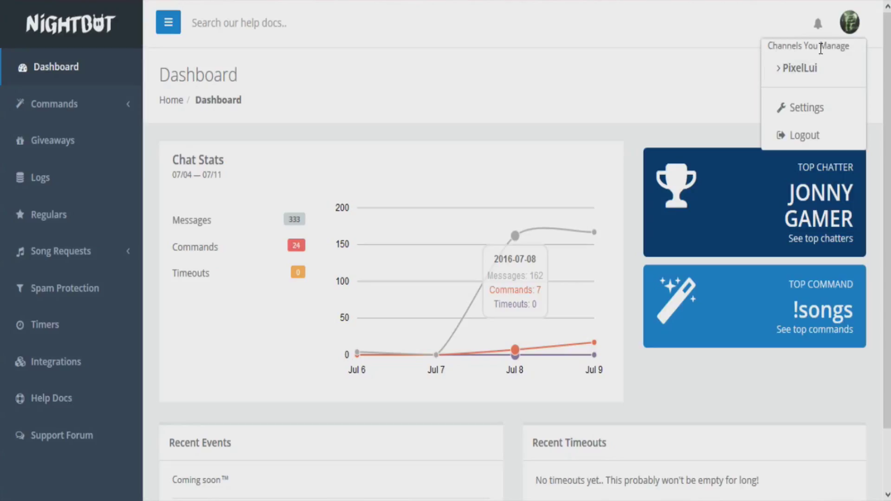
{"action": "left_click_drag", "start_coordinate": [773, 45], "coordinate": [852, 49]}
{"action": "left_click", "coordinate": [852, 49]}
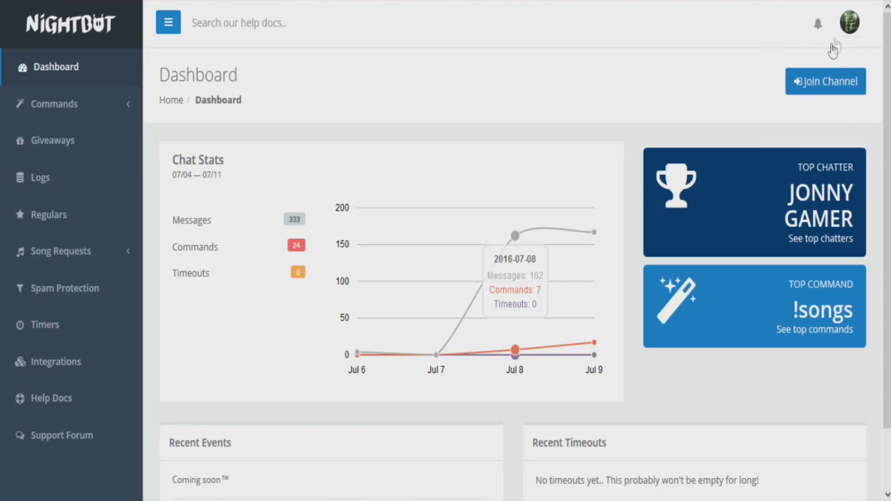
{"action": "left_click", "coordinate": [844, 30]}
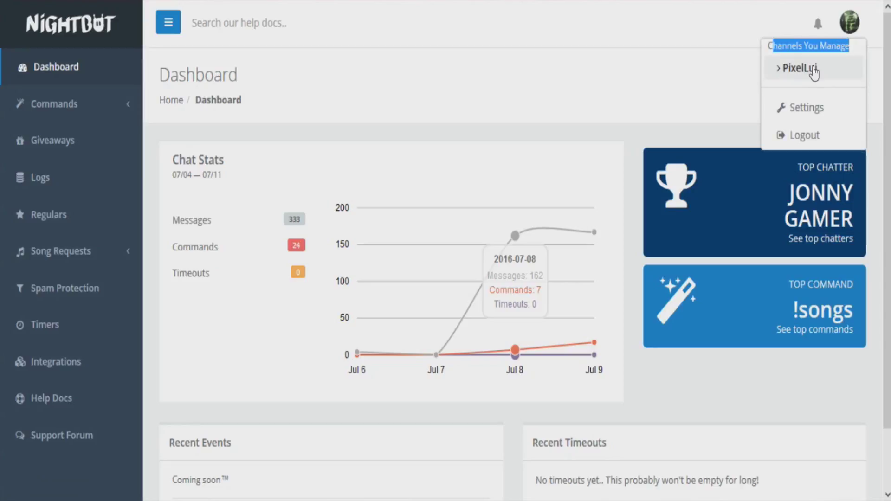
{"action": "left_click", "coordinate": [682, 65]}
{"action": "left_click", "coordinate": [841, 31]}
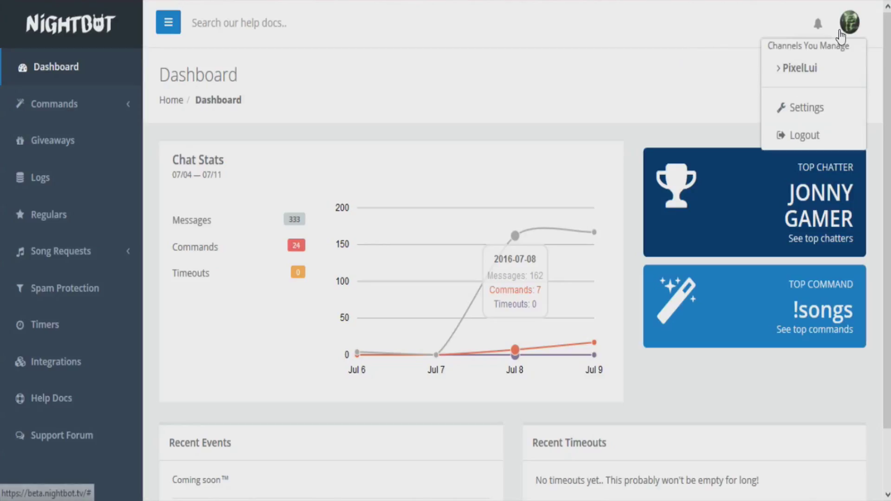
{"action": "left_click", "coordinate": [841, 31]}
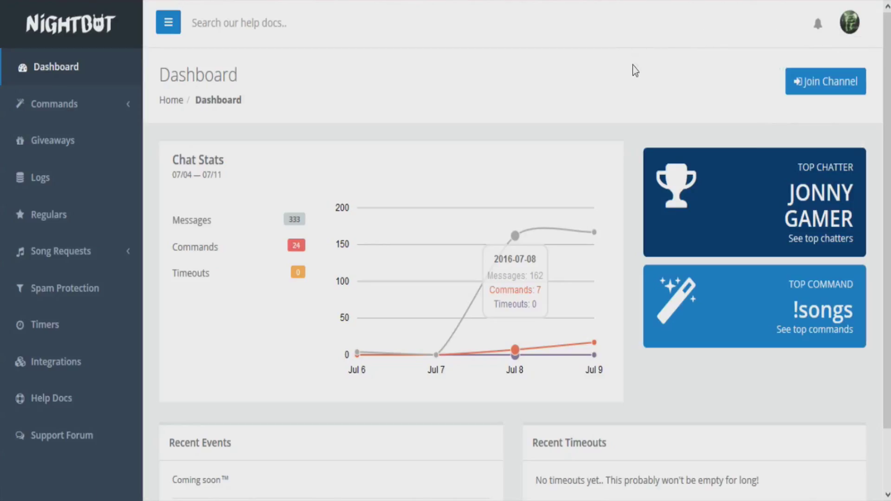
- Have Nightbot join the channel and read the notice about making it a moderator
{"action": "left_click", "coordinate": [815, 81]}
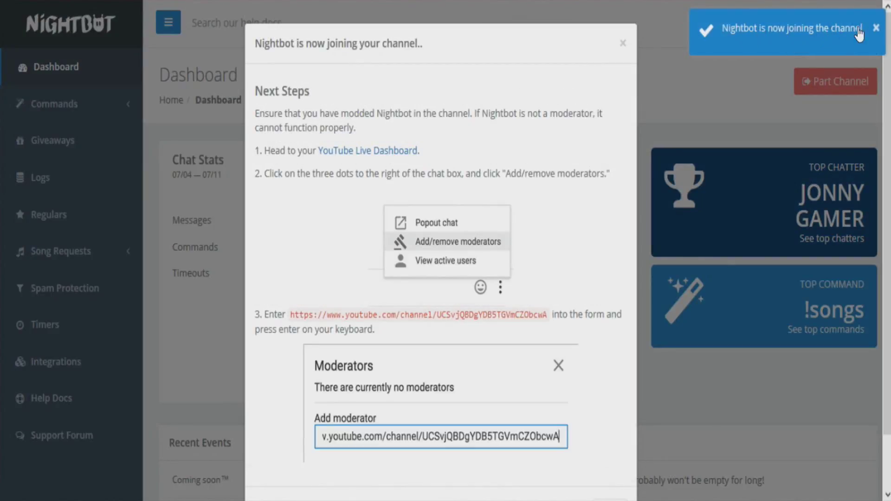
{"action": "left_click_drag", "start_coordinate": [282, 127], "coordinate": [302, 113]}
{"action": "left_click", "coordinate": [456, 145]}
{"action": "left_click_drag", "start_coordinate": [482, 113], "coordinate": [589, 122]}
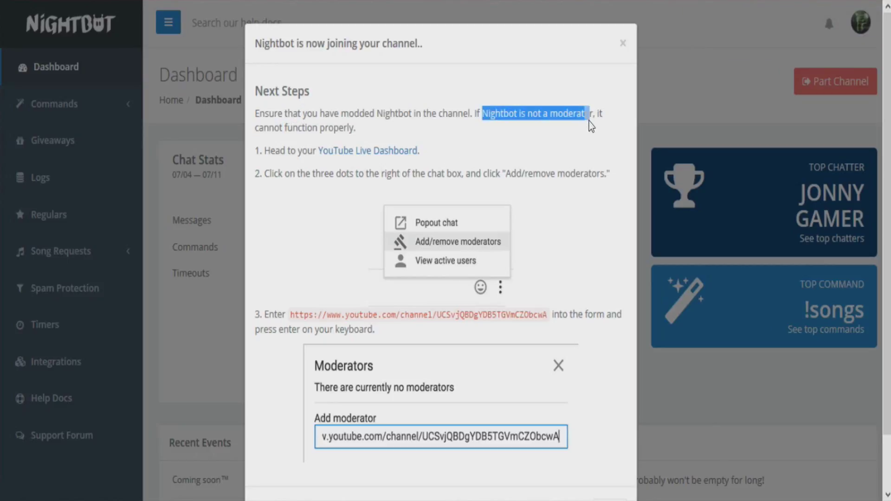
{"action": "left_click", "coordinate": [344, 132]}
{"action": "left_click_drag", "start_coordinate": [358, 127], "coordinate": [249, 108]}
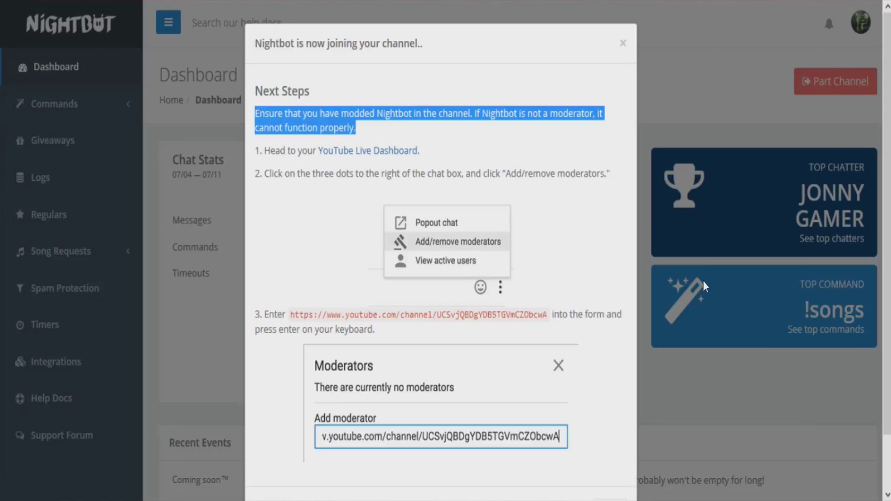
{"action": "left_click", "coordinate": [552, 154]}
{"action": "left_click_drag", "start_coordinate": [483, 113], "coordinate": [600, 114]}
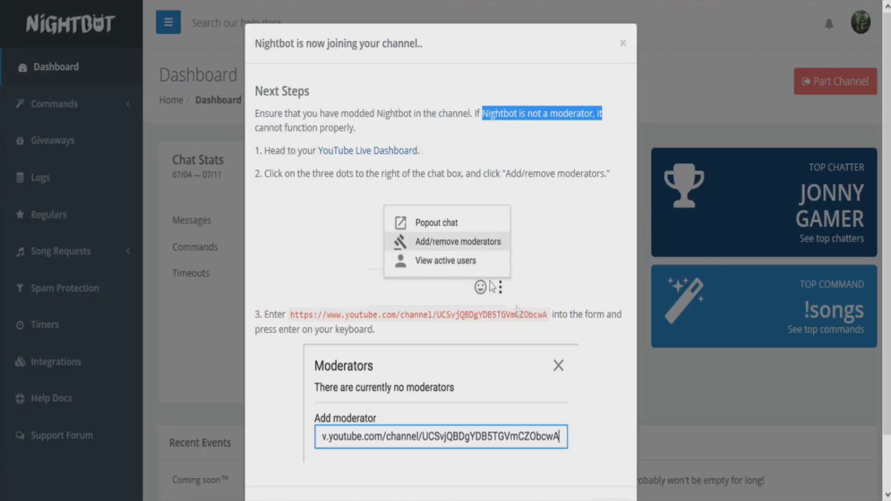
- Read the instructions for adding Nightbot as a YouTube chat moderator and close them
{"action": "left_click_drag", "start_coordinate": [312, 174], "coordinate": [597, 173]}
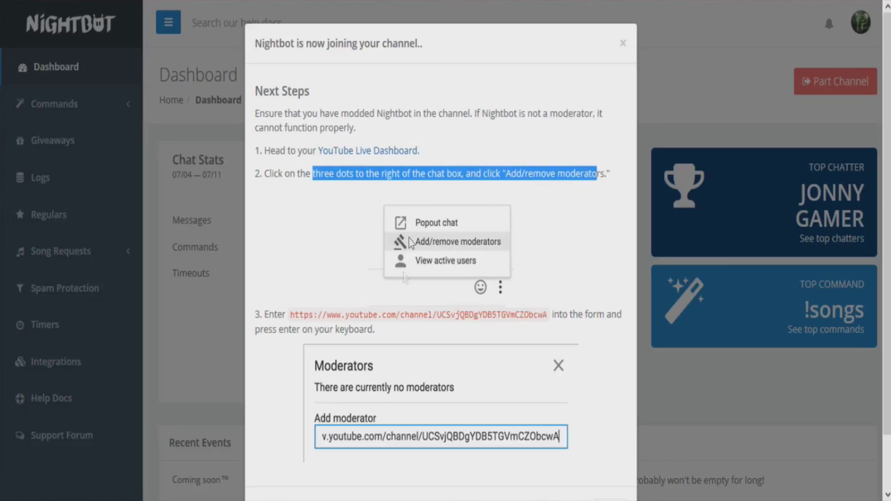
{"action": "left_click_drag", "start_coordinate": [270, 314], "coordinate": [288, 314]}
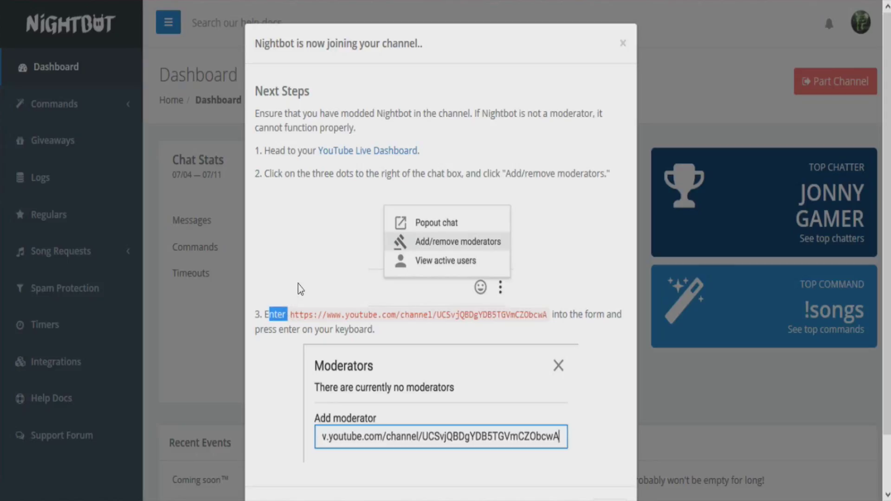
{"action": "left_click_drag", "start_coordinate": [291, 314], "coordinate": [592, 330]}
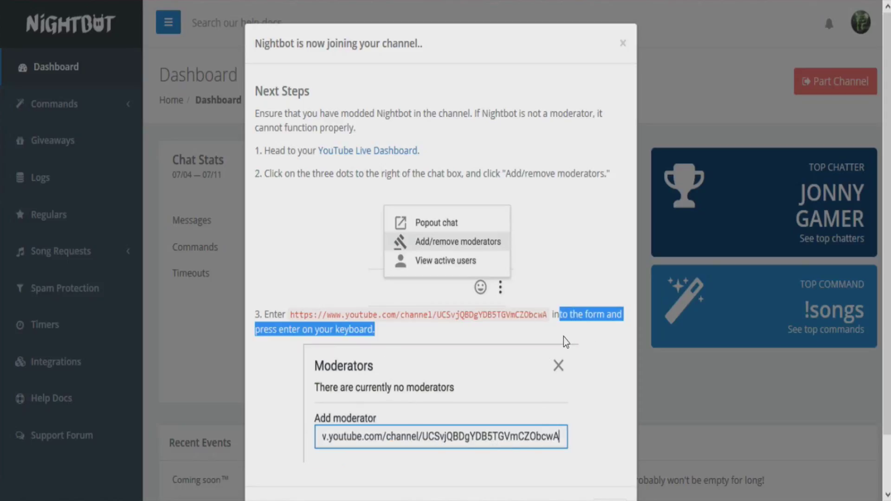
{"action": "scroll", "coordinate": [585, 325], "scroll_direction": "down", "scroll_amount": 2}
{"action": "left_click", "coordinate": [607, 449]}
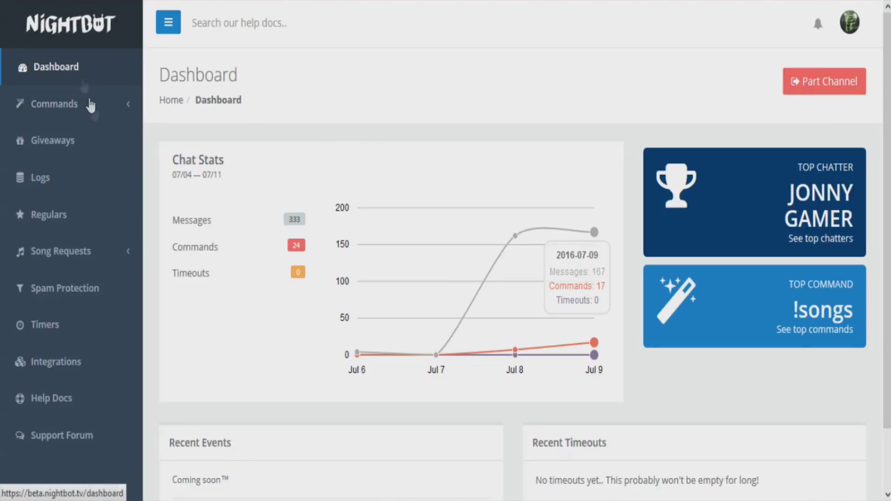
- Go to the AutoDJ page of Song Requests and pause the current song's video
{"action": "left_click", "coordinate": [82, 251]}
{"action": "left_click", "coordinate": [79, 283]}
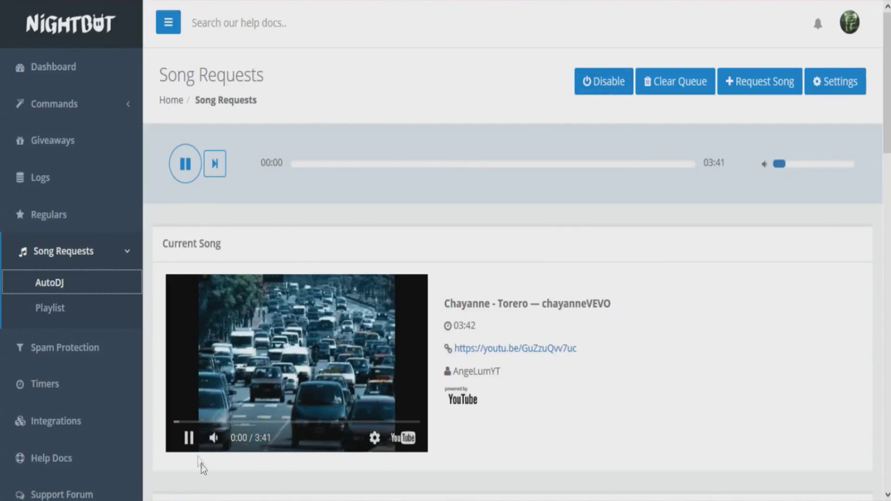
{"action": "left_click", "coordinate": [189, 438]}
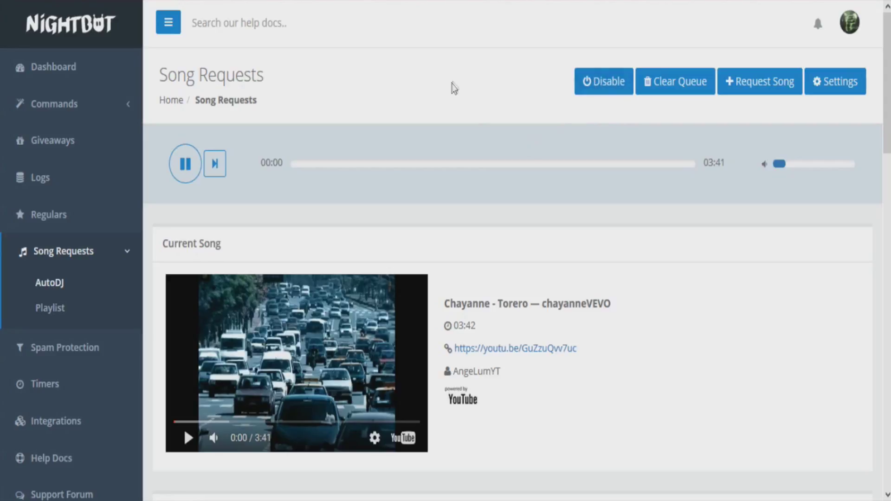
- Look through the whole song queue, from the viewer requests to the last Monstercat playlist tracks
{"action": "scroll", "coordinate": [541, 328], "scroll_direction": "down", "scroll_amount": 8}
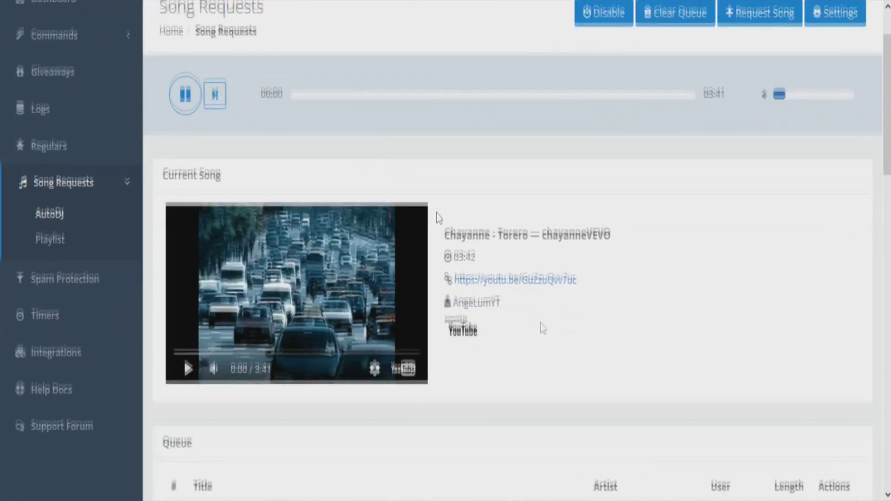
{"action": "scroll", "coordinate": [464, 357], "scroll_direction": "down", "scroll_amount": 2}
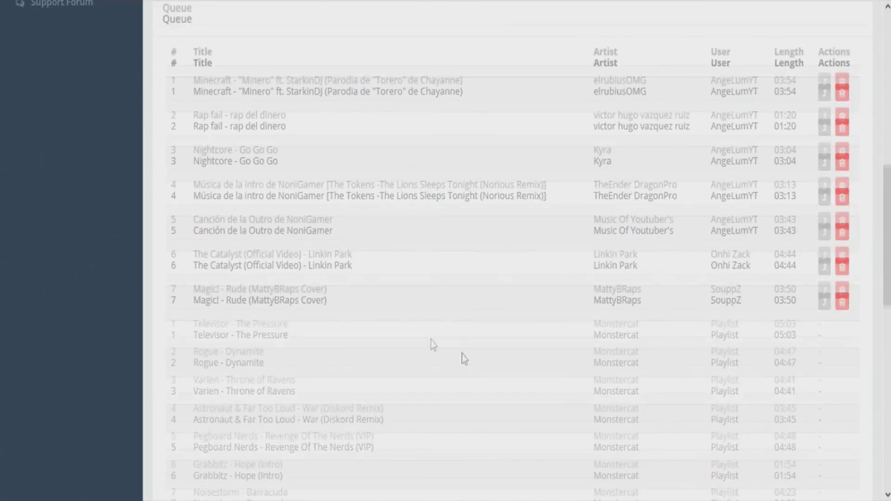
{"action": "left_click_drag", "start_coordinate": [198, 287], "coordinate": [305, 289]}
{"action": "left_click_drag", "start_coordinate": [600, 287], "coordinate": [690, 289]}
{"action": "scroll", "coordinate": [691, 289], "scroll_direction": "down", "scroll_amount": 3}
{"action": "left_click_drag", "start_coordinate": [606, 133], "coordinate": [642, 461]}
{"action": "scroll", "coordinate": [628, 314], "scroll_direction": "down", "scroll_amount": 4}
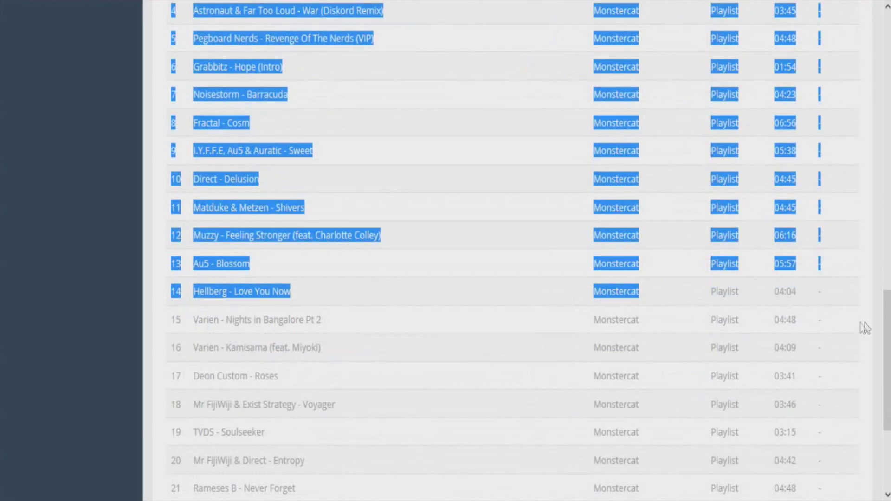
{"action": "left_click", "coordinate": [878, 331]}
{"action": "scroll", "coordinate": [888, 354], "scroll_direction": "down", "scroll_amount": 1}
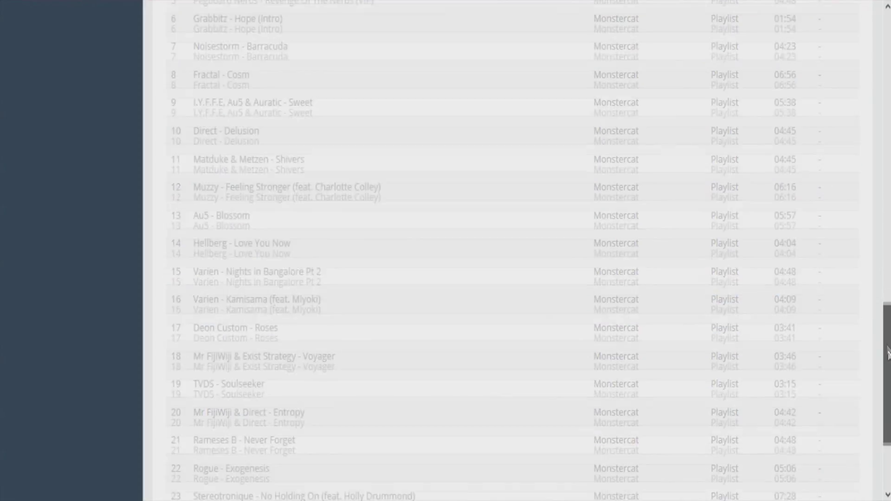
{"action": "left_click_drag", "start_coordinate": [887, 354], "coordinate": [887, 400]}
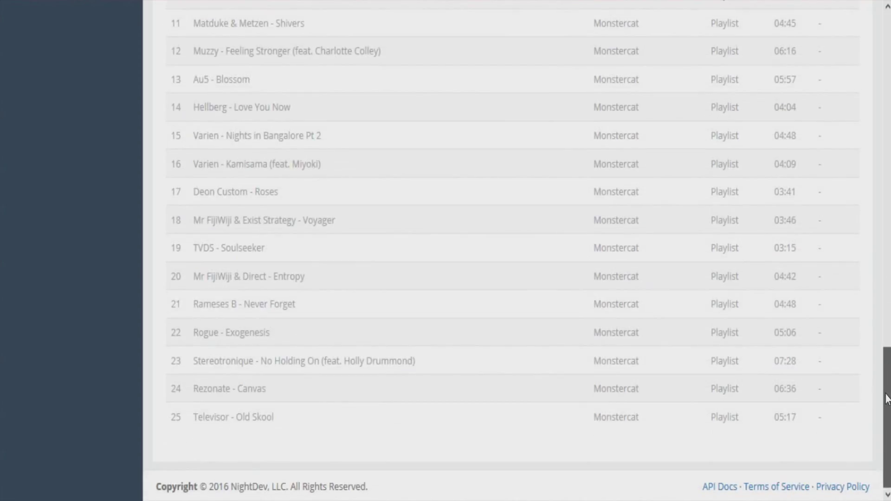
{"action": "mouse_move", "coordinate": [887, 394]}
{"action": "left_mouse_down"}
{"action": "mouse_move", "coordinate": [887, 249]}
{"action": "mouse_move", "coordinate": [887, 392]}
{"action": "left_mouse_up"}
{"action": "left_click_drag", "start_coordinate": [617, 110], "coordinate": [867, 98]}
{"action": "left_click", "coordinate": [866, 347]}
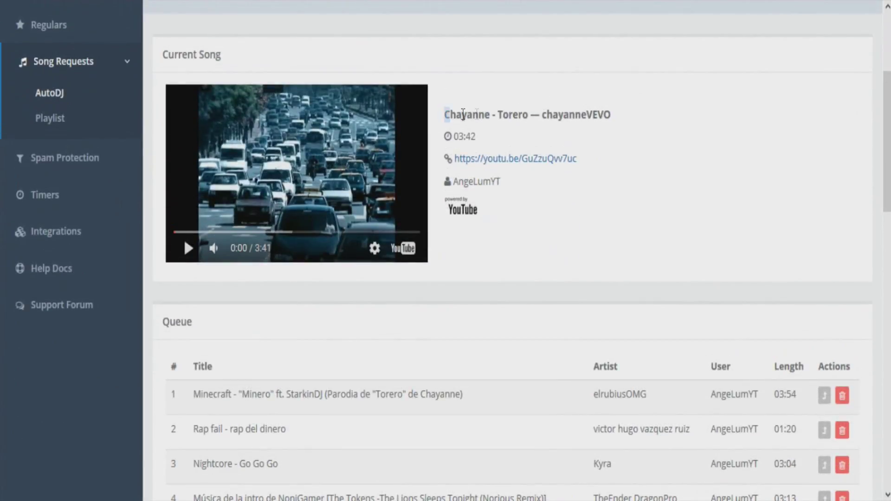
- Examine the current song's title and the user who requested it
{"action": "left_click_drag", "start_coordinate": [445, 114], "coordinate": [610, 116]}
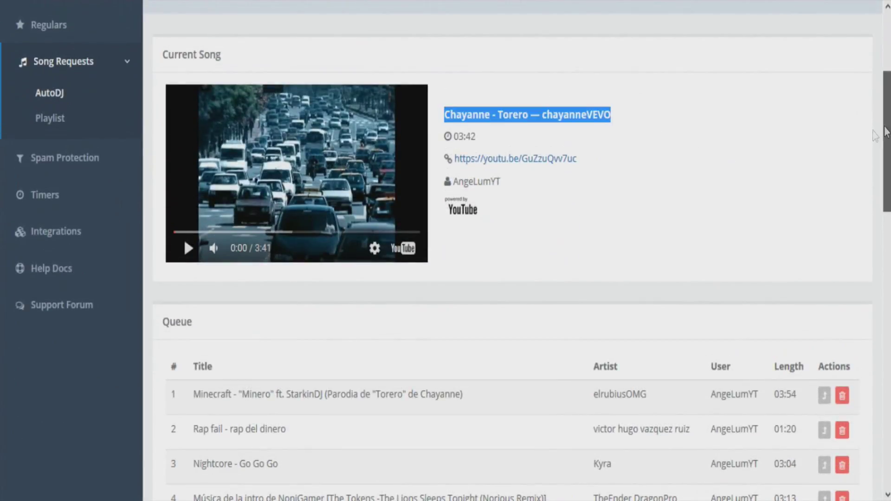
{"action": "left_click_drag", "start_coordinate": [456, 181], "coordinate": [532, 181]}
{"action": "left_click", "coordinate": [866, 190]}
- Examine the titles, artists and requesting users of the viewer-requested songs in the queue
{"action": "left_click_drag", "start_coordinate": [886, 170], "coordinate": [886, 237]}
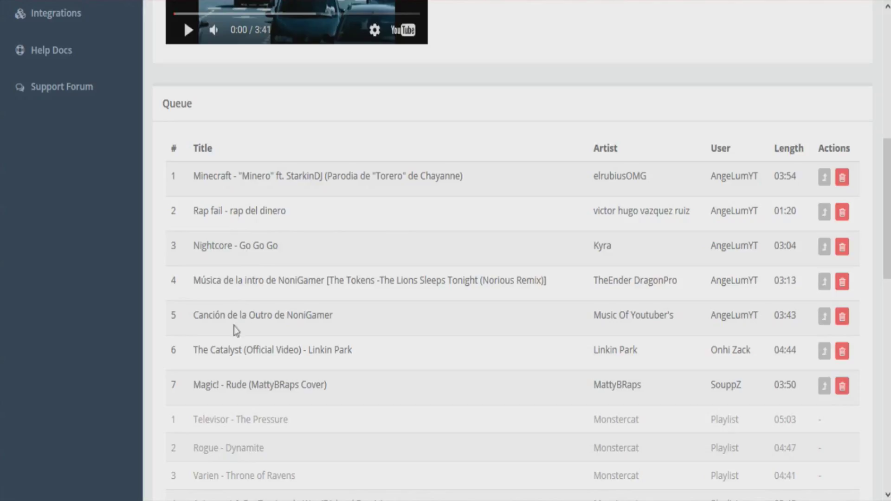
{"action": "left_click_drag", "start_coordinate": [177, 173], "coordinate": [383, 386]}
{"action": "left_click", "coordinate": [416, 346]}
{"action": "left_click_drag", "start_coordinate": [603, 174], "coordinate": [656, 181]}
{"action": "left_click_drag", "start_coordinate": [607, 211], "coordinate": [656, 211]}
{"action": "left_click", "coordinate": [648, 264]}
{"action": "left_click_drag", "start_coordinate": [613, 280], "coordinate": [651, 295]}
{"action": "left_click_drag", "start_coordinate": [605, 316], "coordinate": [654, 316]}
{"action": "left_click_drag", "start_coordinate": [716, 176], "coordinate": [759, 177]}
{"action": "left_click_drag", "start_coordinate": [721, 212], "coordinate": [760, 215]}
{"action": "left_click_drag", "start_coordinate": [724, 246], "coordinate": [742, 352]}
{"action": "left_click", "coordinate": [724, 354]}
{"action": "left_click_drag", "start_coordinate": [714, 386], "coordinate": [744, 388]}
{"action": "left_click_drag", "start_coordinate": [710, 316], "coordinate": [760, 317]}
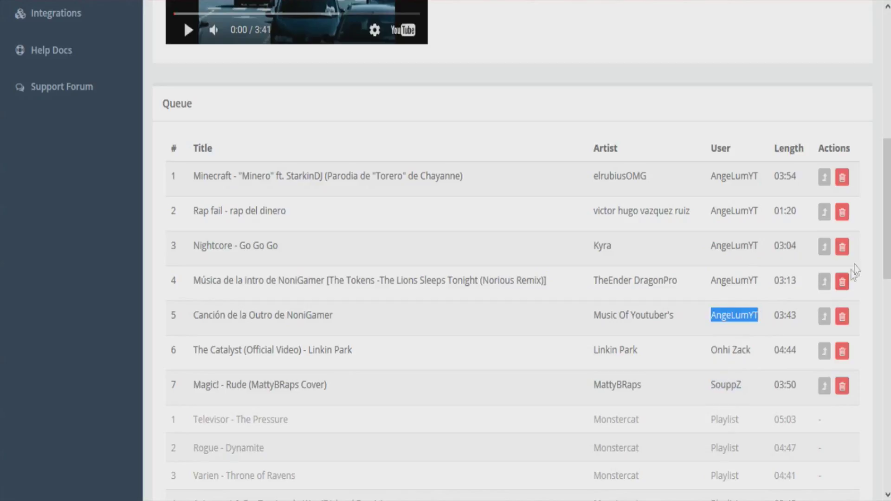
- Inspect the promote and delete actions offered for the requested songs in the queue
{"action": "left_click_drag", "start_coordinate": [884, 226], "coordinate": [884, 201]}
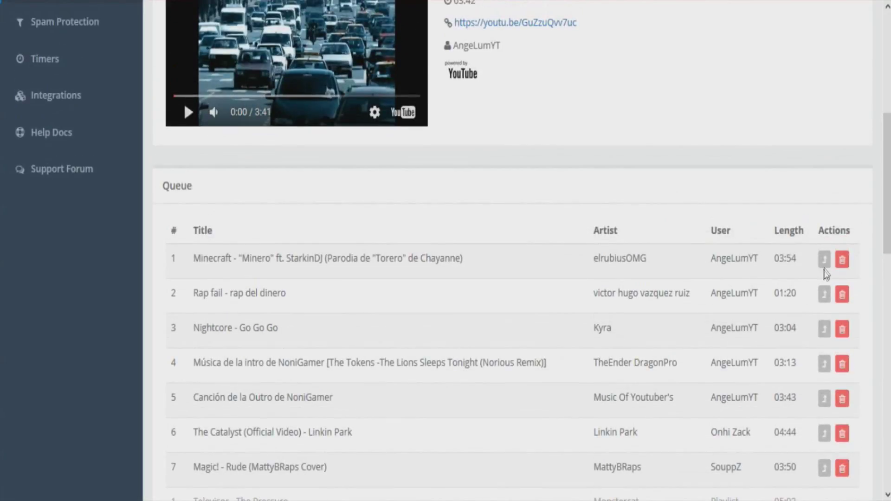
{"action": "scroll", "coordinate": [889, 254], "scroll_direction": "down", "scroll_amount": 3}
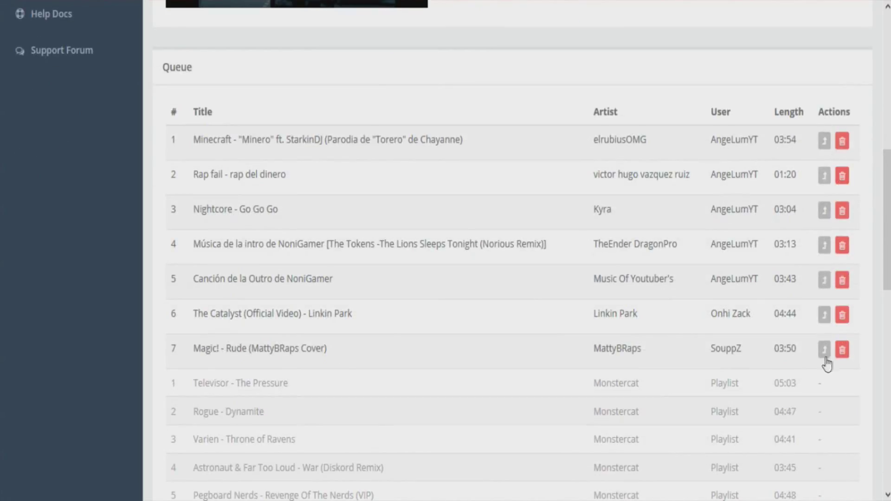
{"action": "left_click_drag", "start_coordinate": [710, 148], "coordinate": [753, 144]}
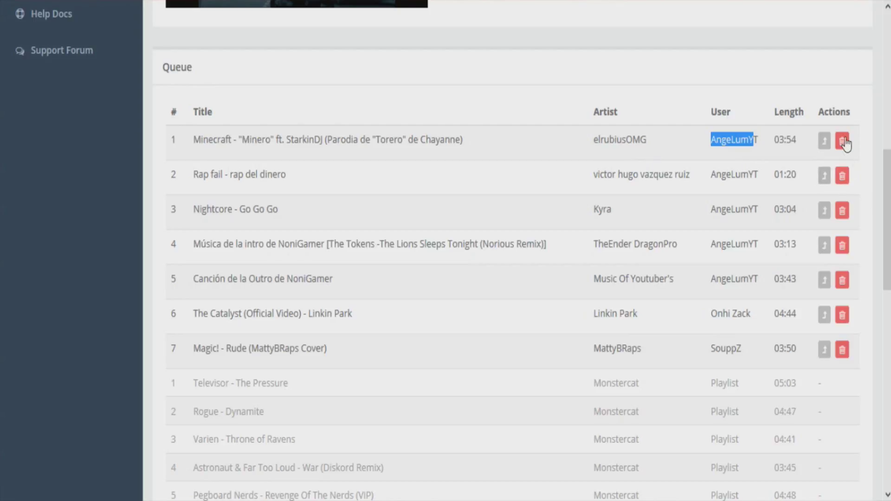
{"action": "scroll", "coordinate": [864, 196], "scroll_direction": "up", "scroll_amount": 5}
{"action": "scroll", "coordinate": [190, 409], "scroll_direction": "up", "scroll_amount": 4}
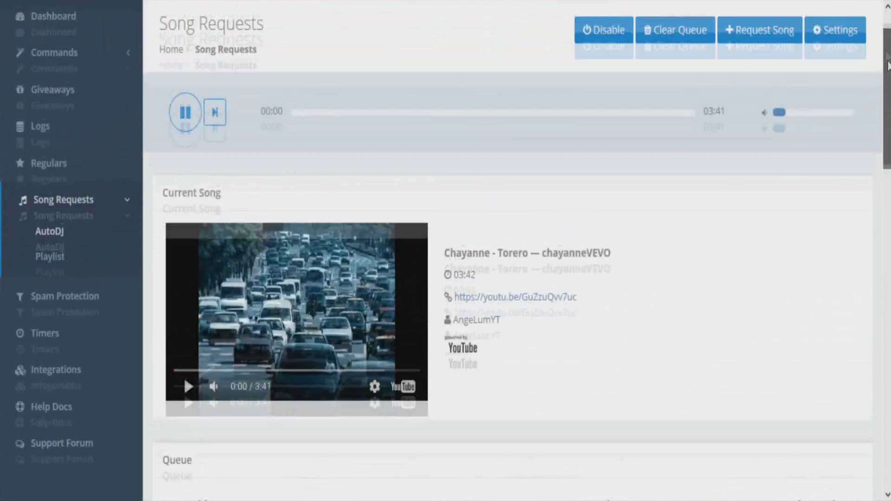
{"action": "scroll", "coordinate": [190, 408], "scroll_direction": "down", "scroll_amount": 1}
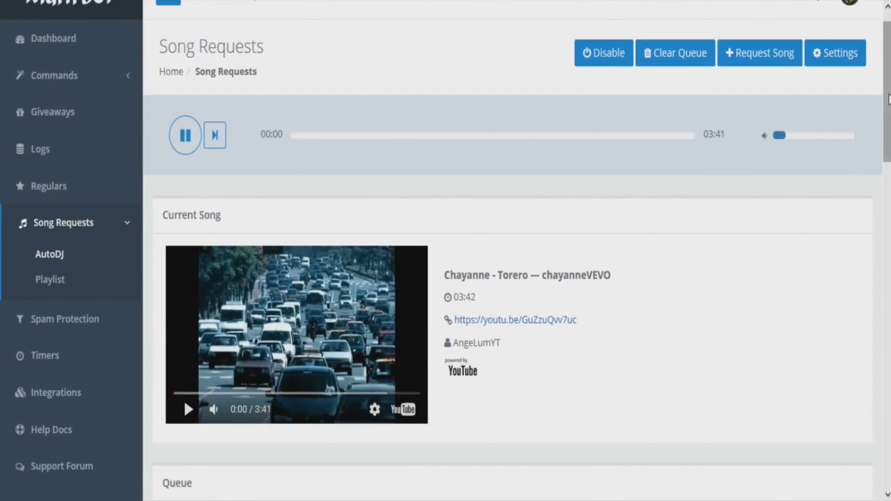
- Delete the song "Rap fail - rap del dinero" from the queue
{"action": "scroll", "coordinate": [417, 218], "scroll_direction": "down", "scroll_amount": 6}
{"action": "left_click_drag", "start_coordinate": [194, 222], "coordinate": [420, 322]}
{"action": "scroll", "coordinate": [420, 322], "scroll_direction": "up", "scroll_amount": 1}
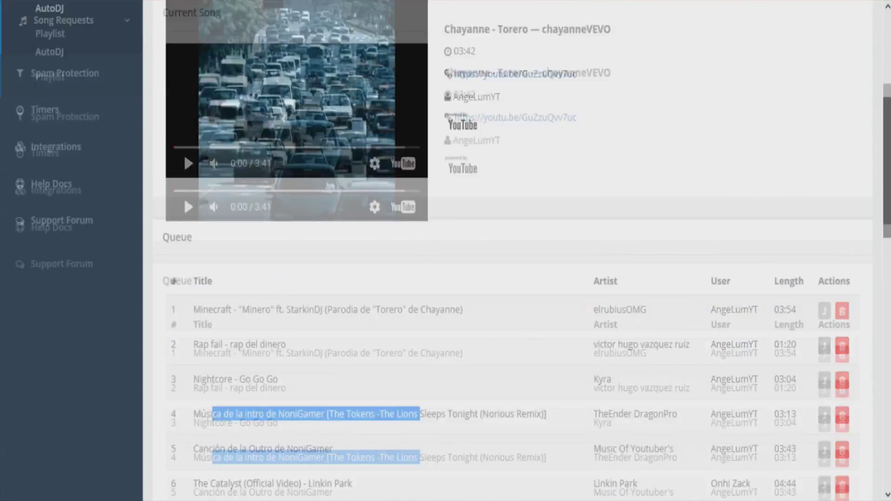
{"action": "left_click", "coordinate": [218, 278]}
{"action": "left_click_drag", "start_coordinate": [218, 278], "coordinate": [364, 295]}
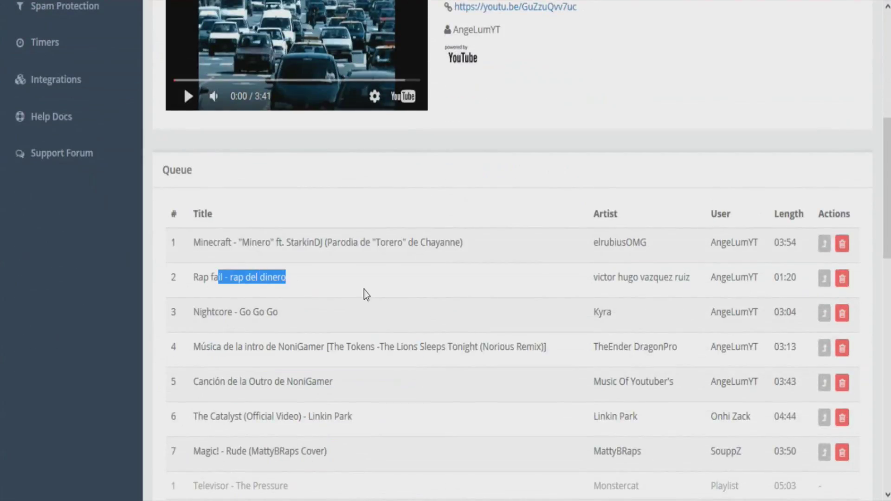
{"action": "left_click", "coordinate": [744, 212]}
{"action": "left_click", "coordinate": [843, 279]}
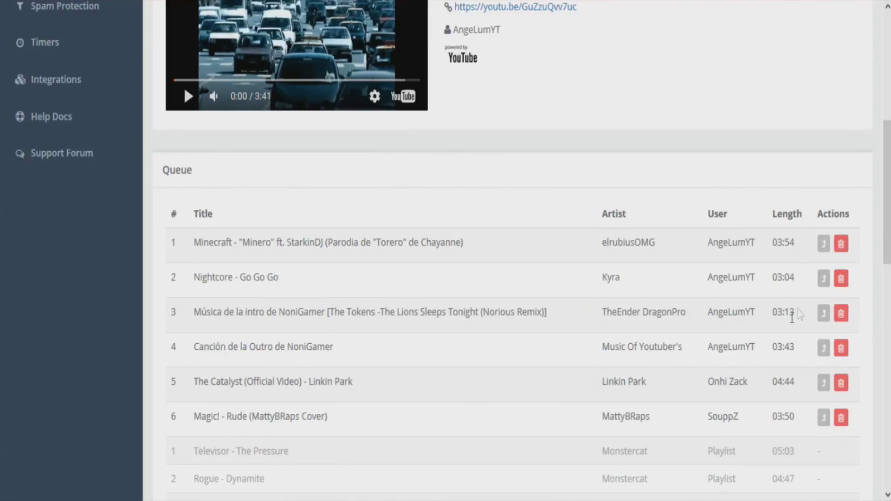
- Inspect the form for adding a song to the queue and close it without submitting a request
{"action": "left_click_drag", "start_coordinate": [888, 230], "coordinate": [888, 122]}
{"action": "left_click", "coordinate": [782, 93]}
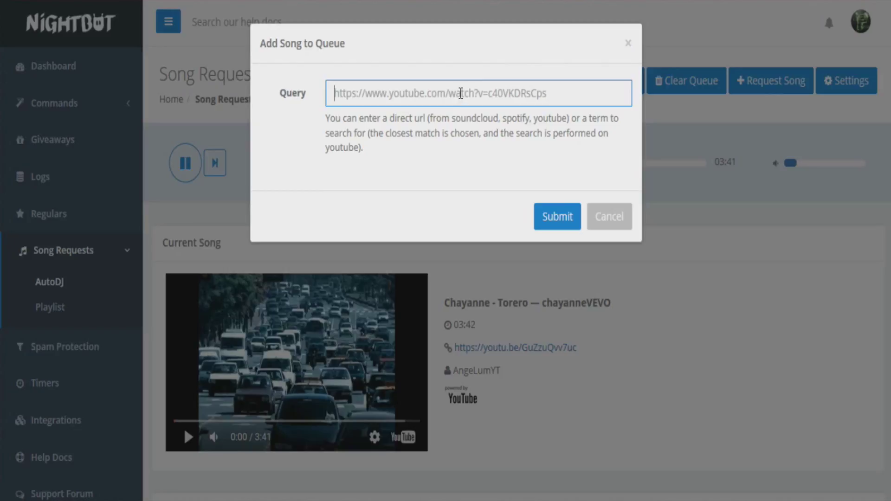
{"action": "left_click", "coordinate": [598, 216]}
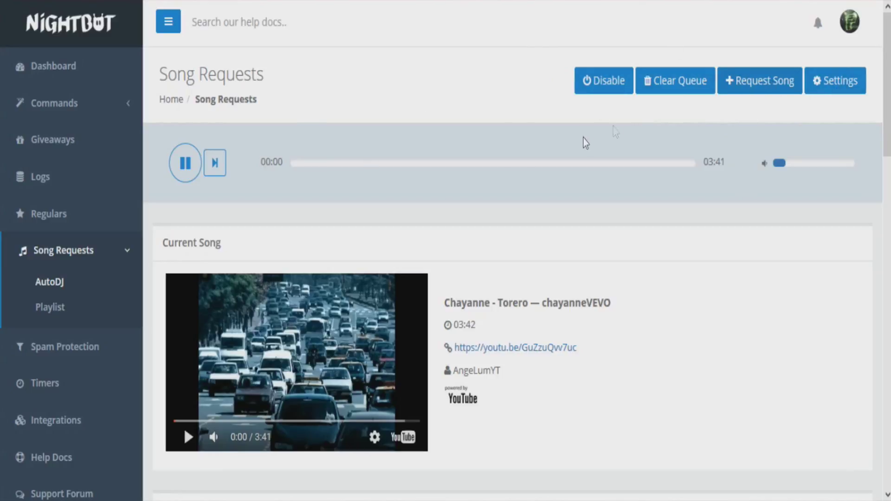
- Open the song request settings and review the Userlevel, Playlist and Search Provider options in the General section
{"action": "left_click", "coordinate": [843, 93]}
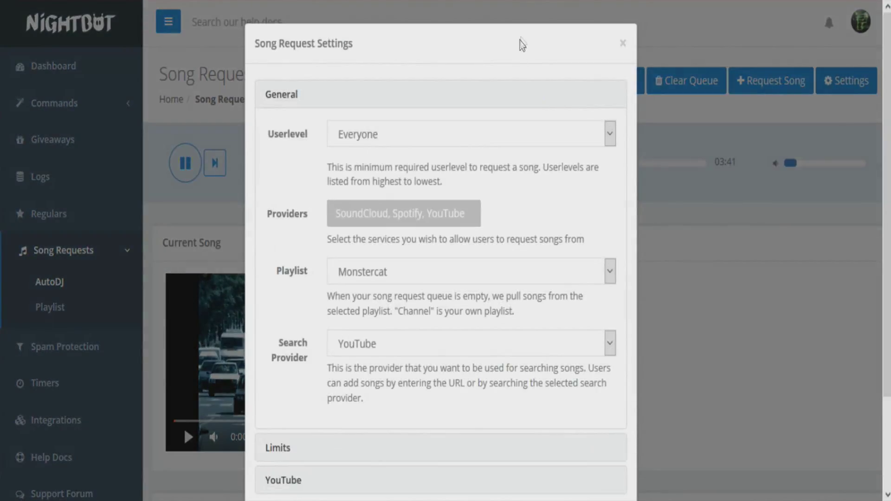
{"action": "scroll", "coordinate": [623, 74], "scroll_direction": "down", "scroll_amount": 1}
{"action": "left_click", "coordinate": [534, 95]}
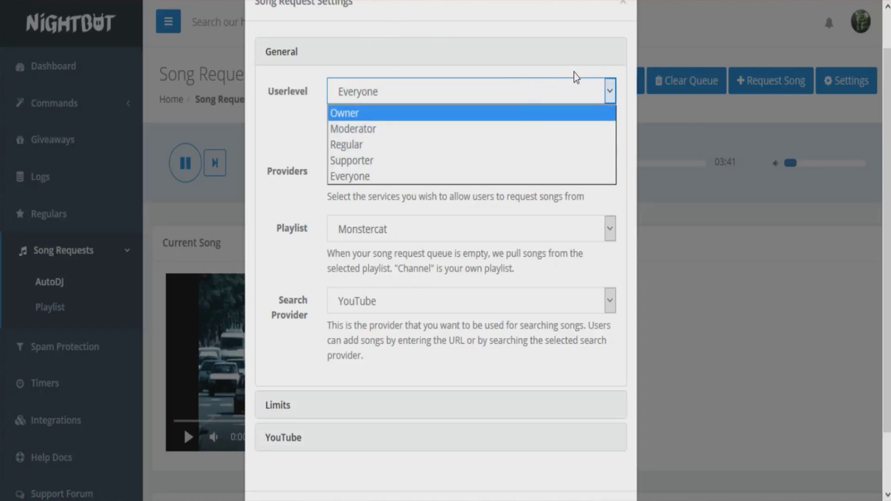
{"action": "left_click", "coordinate": [575, 76]}
{"action": "scroll", "coordinate": [572, 78], "scroll_direction": "down", "scroll_amount": 2}
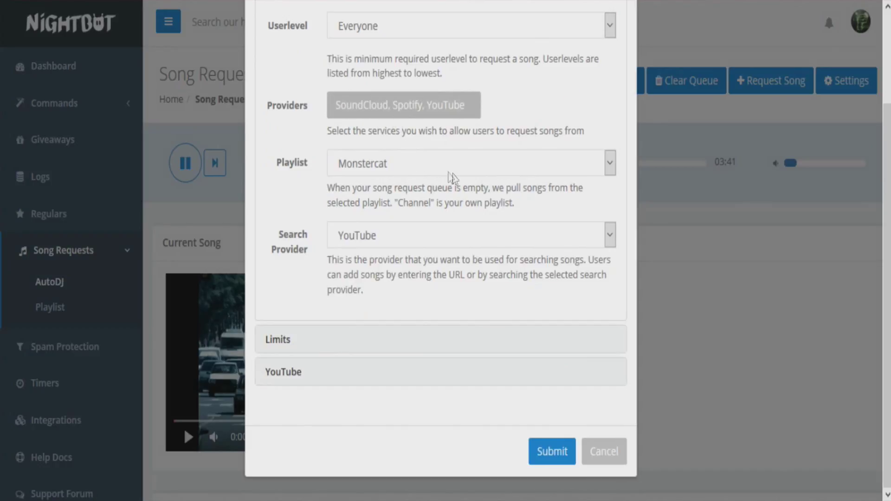
{"action": "left_click", "coordinate": [478, 167]}
{"action": "left_click", "coordinate": [479, 170]}
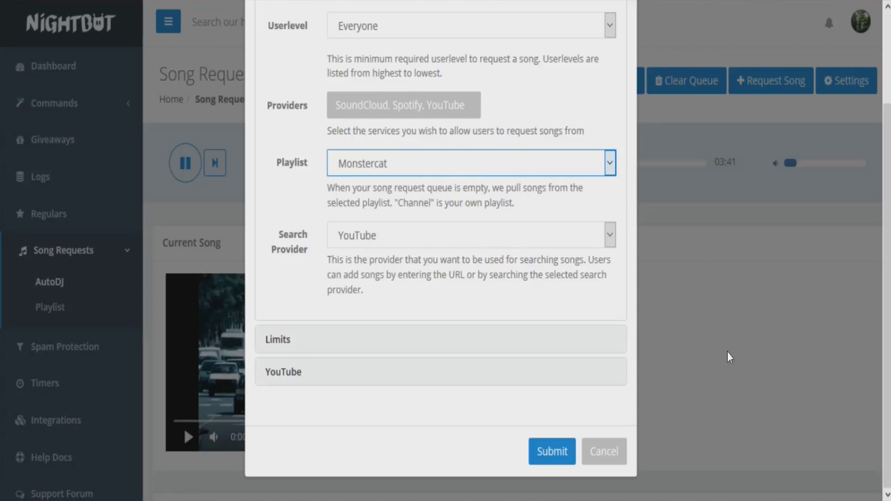
{"action": "left_click", "coordinate": [463, 237]}
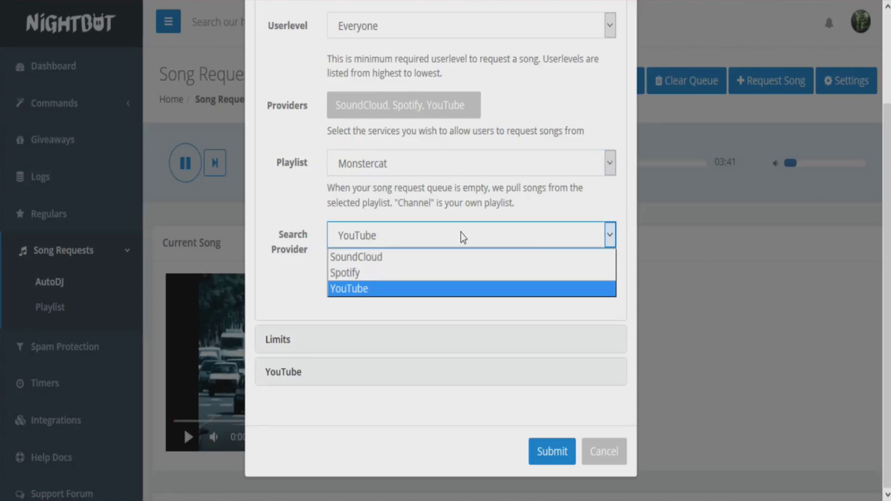
{"action": "left_click", "coordinate": [462, 237]}
- Set the maximum song request queue length to 25 songs in the Limits section
{"action": "left_click", "coordinate": [360, 347]}
{"action": "scroll", "coordinate": [385, 325], "scroll_direction": "down", "scroll_amount": 3}
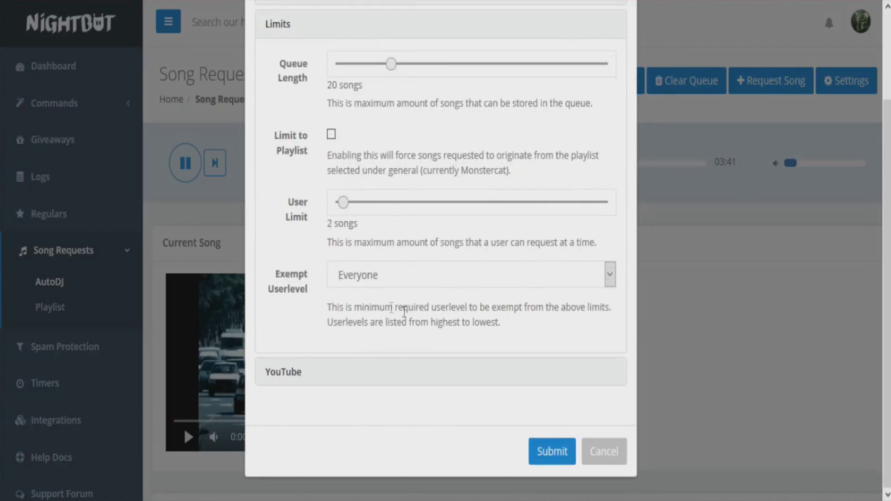
{"action": "scroll", "coordinate": [564, 255], "scroll_direction": "up", "scroll_amount": 1}
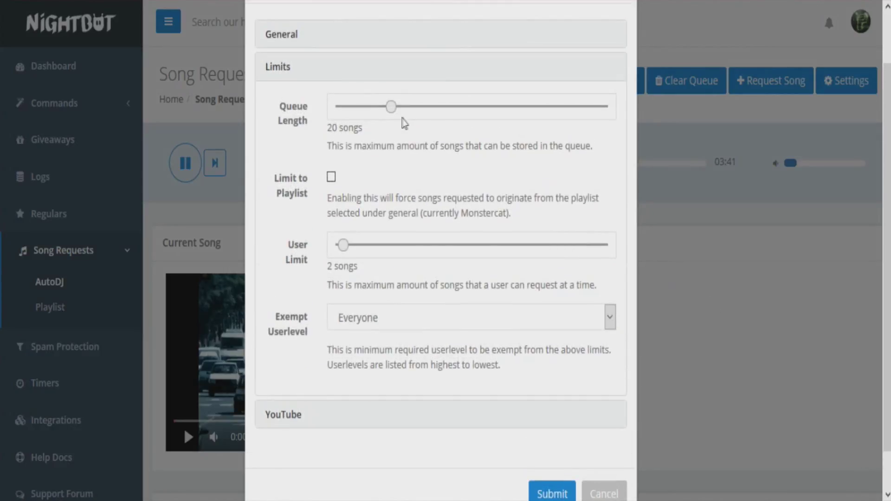
{"action": "left_click_drag", "start_coordinate": [392, 110], "coordinate": [365, 111]}
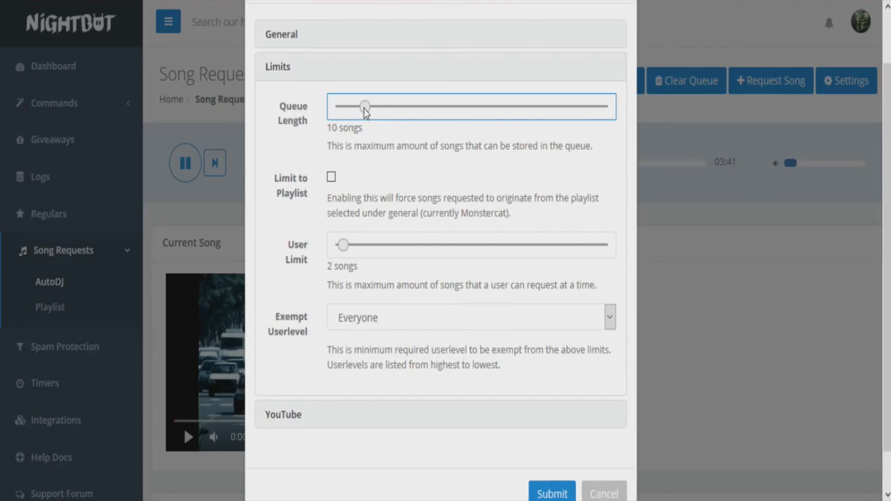
{"action": "left_click_drag", "start_coordinate": [366, 111], "coordinate": [403, 113]}
- Review the User Limit, Limit to Playlist and Exempt Userlevel options for song requests
{"action": "left_click", "coordinate": [344, 246]}
{"action": "left_click_drag", "start_coordinate": [337, 198], "coordinate": [518, 225]}
{"action": "left_click", "coordinate": [529, 222]}
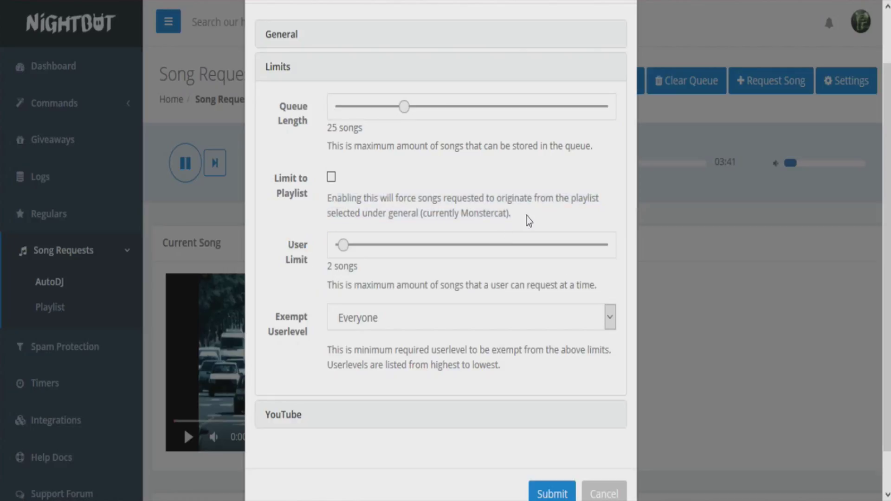
{"action": "scroll", "coordinate": [539, 216], "scroll_direction": "down", "scroll_amount": 1}
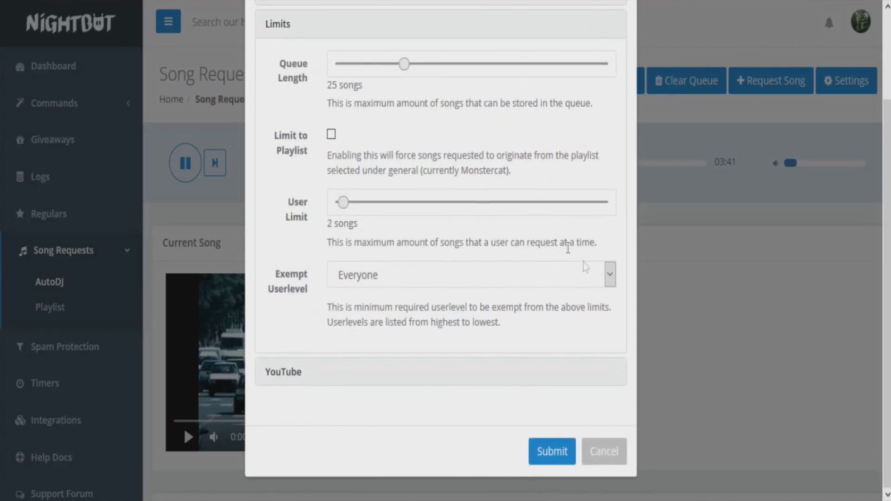
{"action": "left_click", "coordinate": [610, 276]}
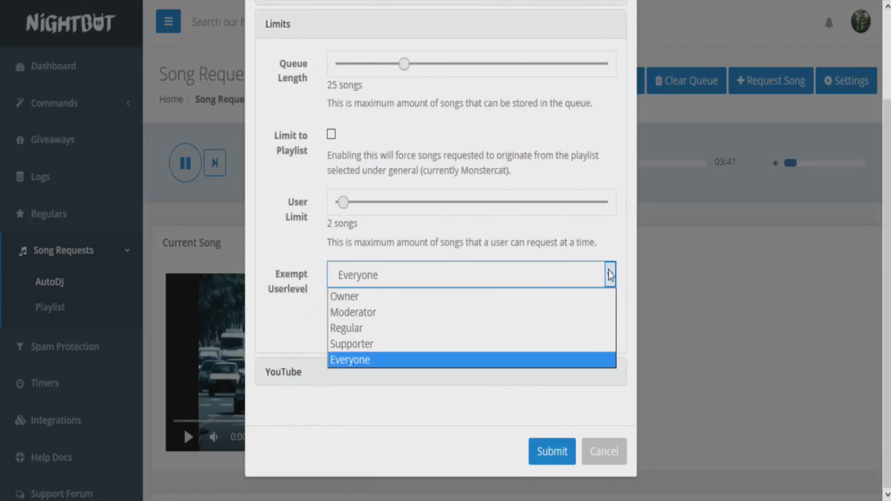
{"action": "left_click", "coordinate": [611, 276]}
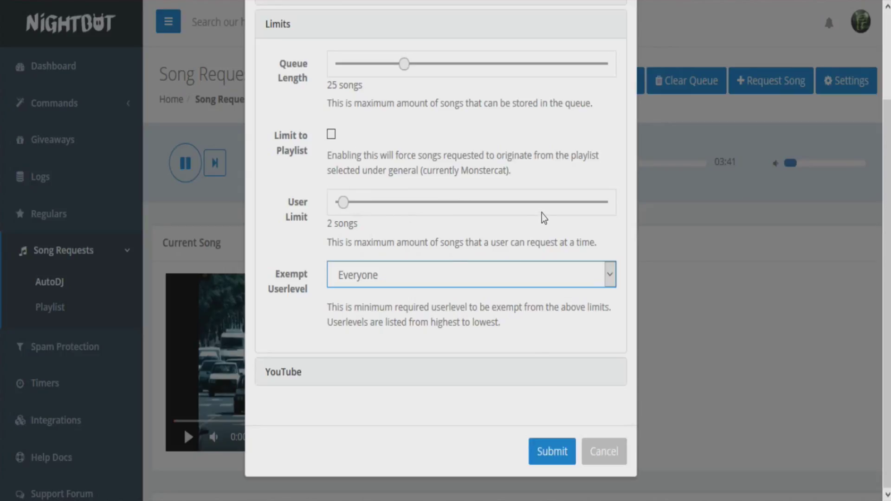
- Check the YouTube request restrictions and submit the song request settings
{"action": "left_click", "coordinate": [534, 372]}
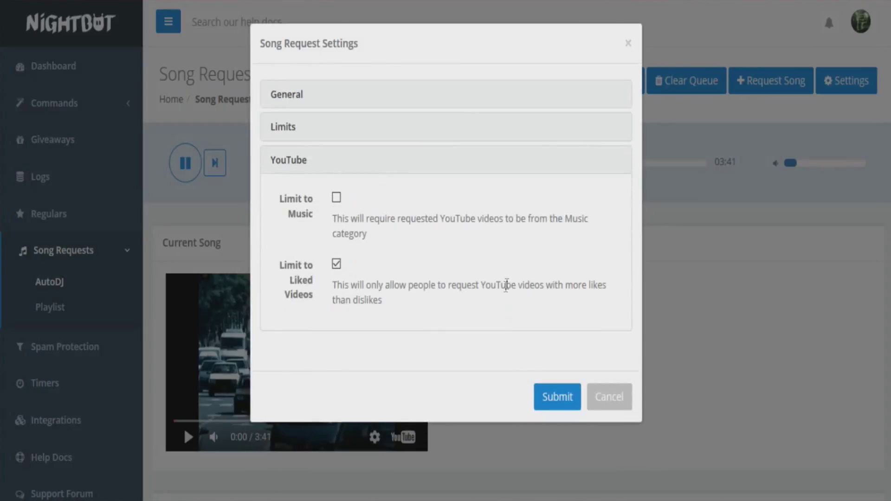
{"action": "left_click", "coordinate": [555, 398]}
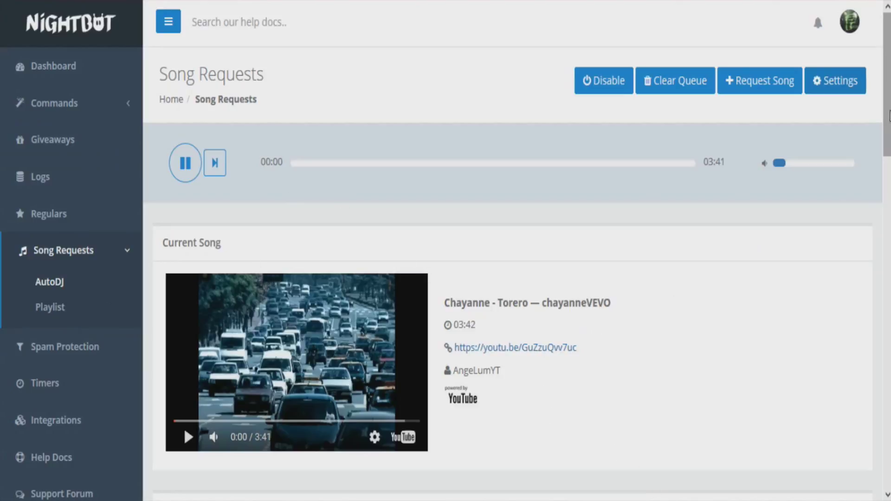
- Play the current song briefly and pause it with the AutoDJ player controls
{"action": "scroll", "coordinate": [889, 138], "scroll_direction": "down", "scroll_amount": 1}
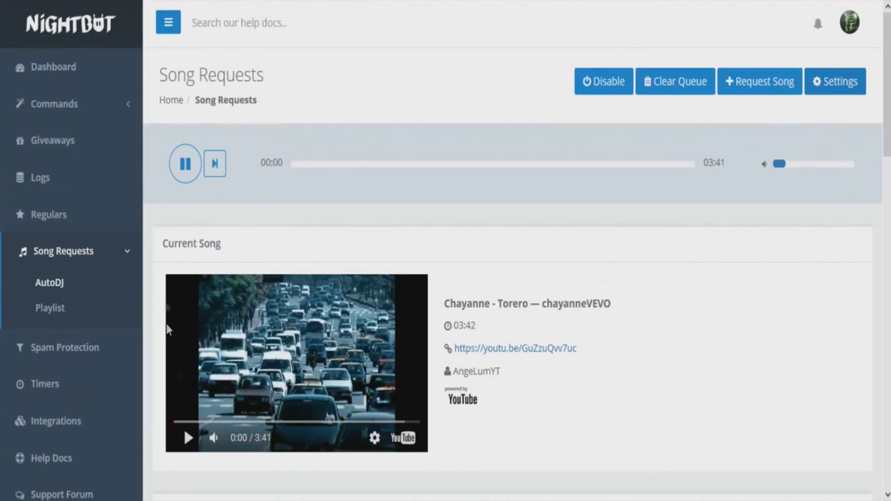
{"action": "left_click", "coordinate": [182, 172]}
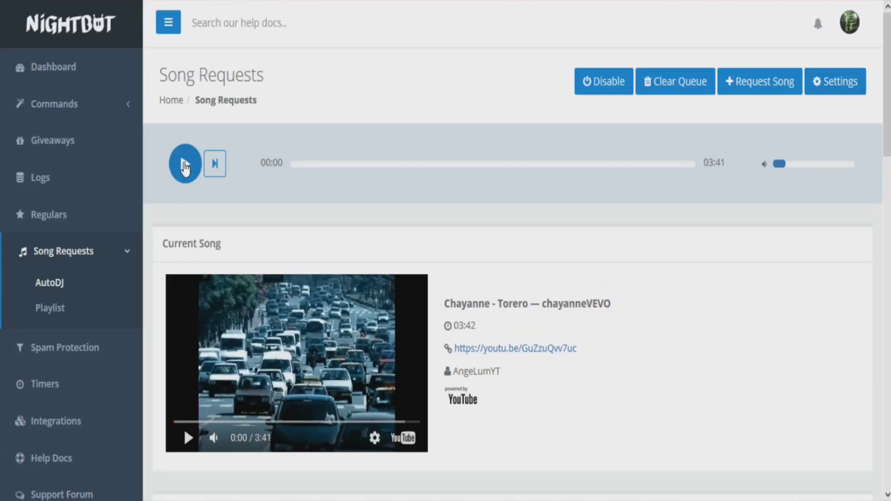
{"action": "left_click", "coordinate": [182, 165]}
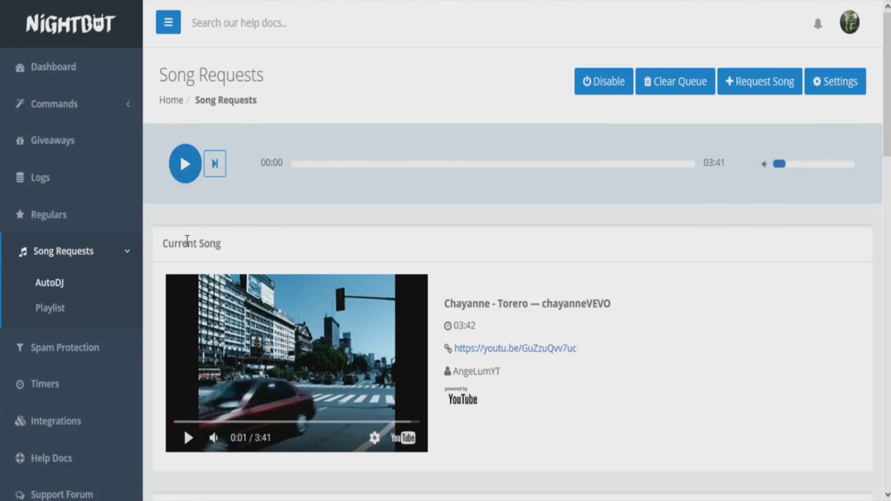
- Open the Spam Protection page and examine the available chat filters from Blacklist Words/Phrases to Repetitions
{"action": "scroll", "coordinate": [185, 239], "scroll_direction": "down", "scroll_amount": 2}
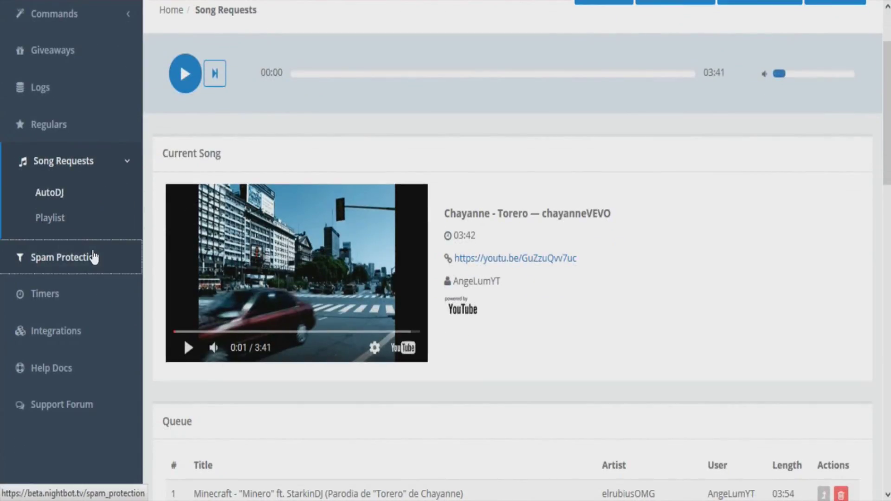
{"action": "left_click", "coordinate": [95, 254]}
{"action": "scroll", "coordinate": [416, 191], "scroll_direction": "down", "scroll_amount": 4}
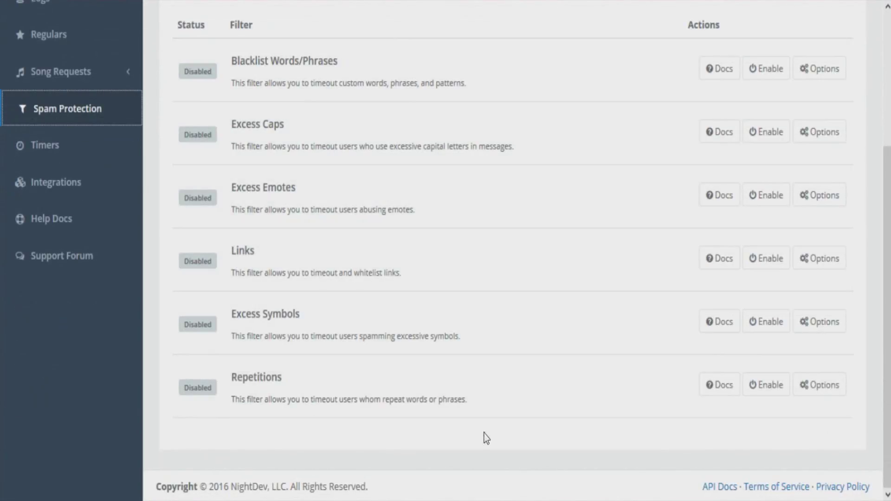
{"action": "scroll", "coordinate": [561, 378], "scroll_direction": "up", "scroll_amount": 4}
{"action": "scroll", "coordinate": [560, 375], "scroll_direction": "down", "scroll_amount": 4}
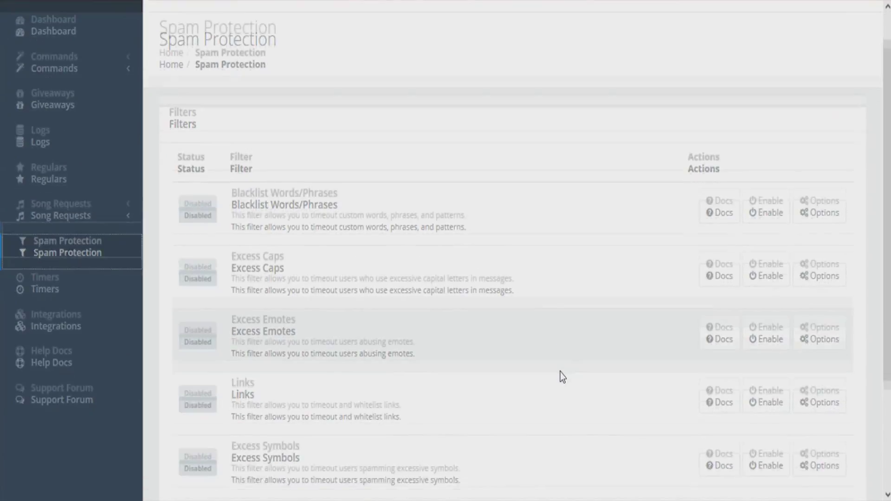
{"action": "scroll", "coordinate": [561, 366], "scroll_direction": "up", "scroll_amount": 4}
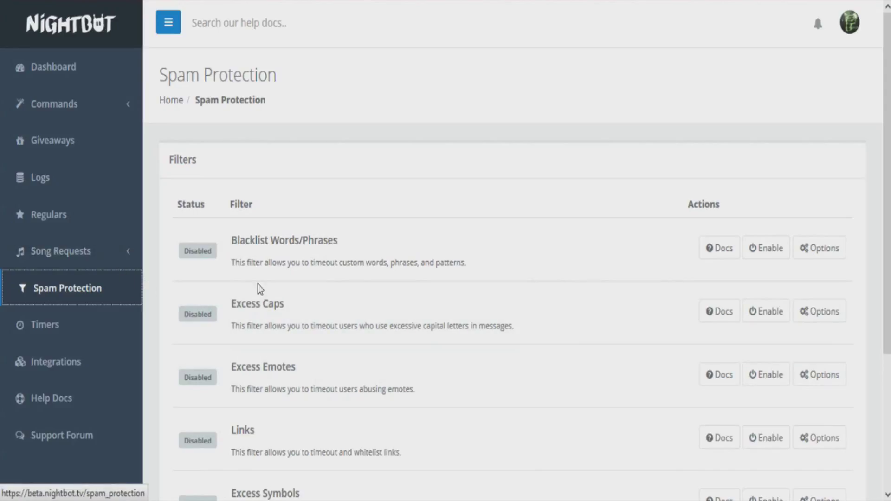
{"action": "scroll", "coordinate": [511, 278], "scroll_direction": "down", "scroll_amount": 2}
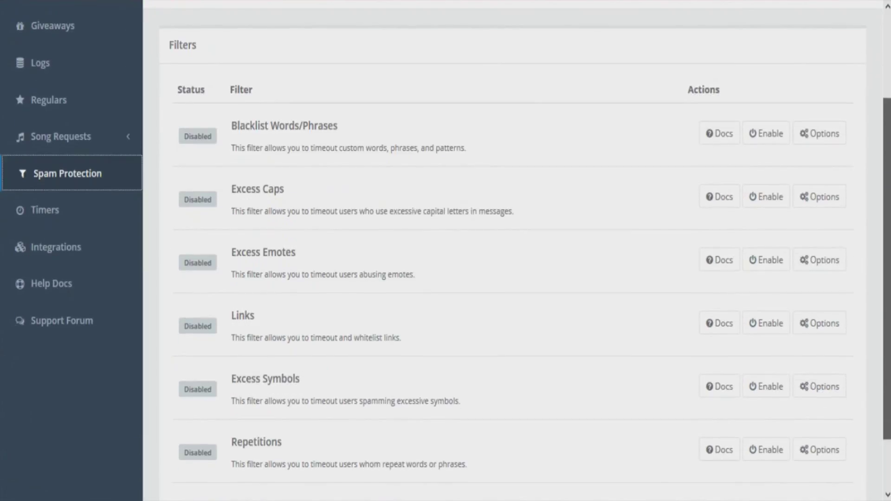
{"action": "scroll", "coordinate": [510, 250], "scroll_direction": "down", "scroll_amount": 2}
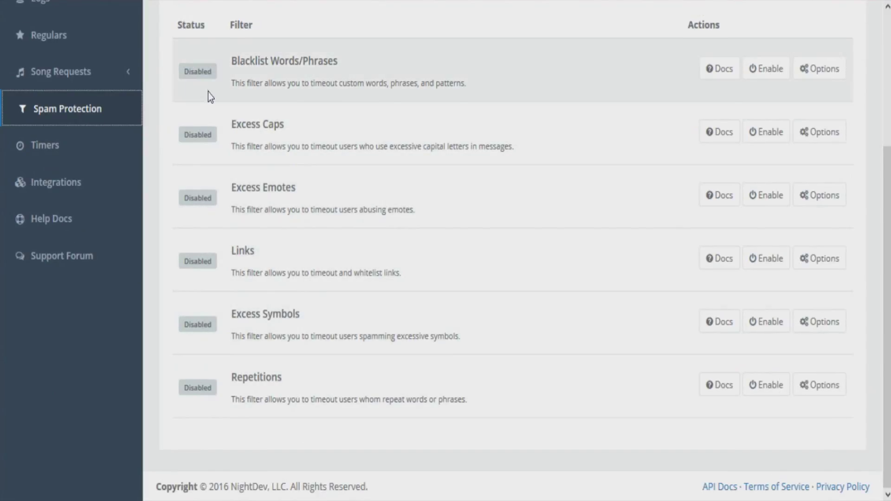
{"action": "scroll", "coordinate": [87, 302], "scroll_direction": "up", "scroll_amount": 4}
- Open the Timers page and examine the "musica" timer's name, message, interval and edit form
{"action": "left_click", "coordinate": [69, 315]}
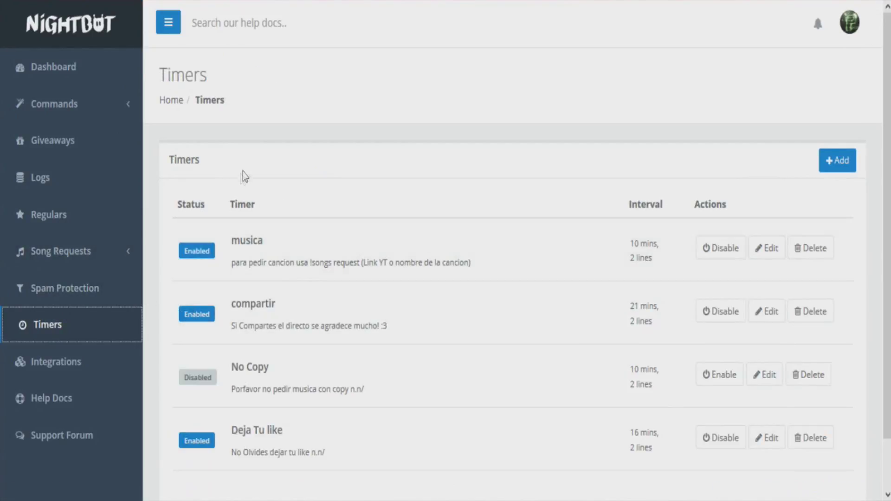
{"action": "scroll", "coordinate": [368, 140], "scroll_direction": "down", "scroll_amount": 1}
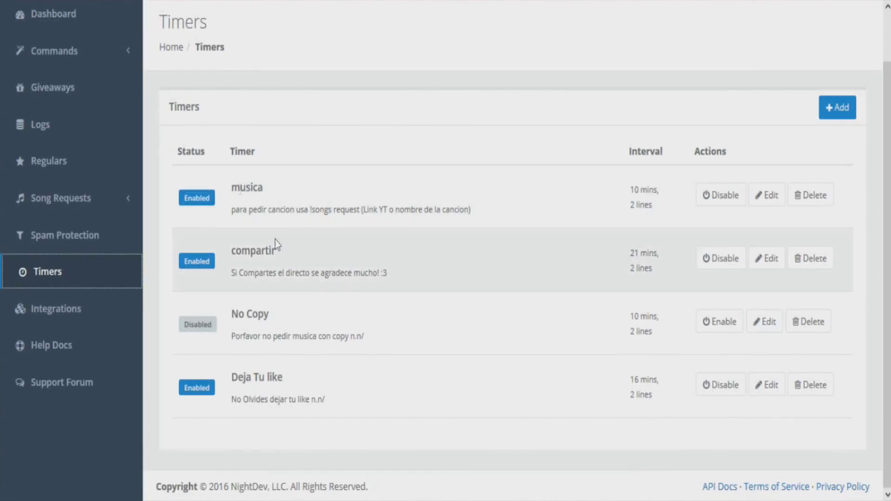
{"action": "left_click_drag", "start_coordinate": [233, 178], "coordinate": [368, 199]}
{"action": "left_click", "coordinate": [398, 205]}
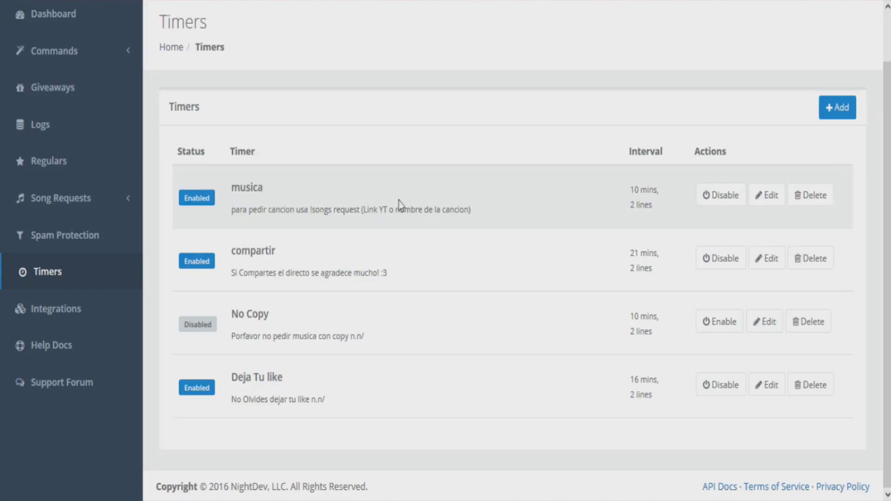
{"action": "double_click", "coordinate": [237, 186]}
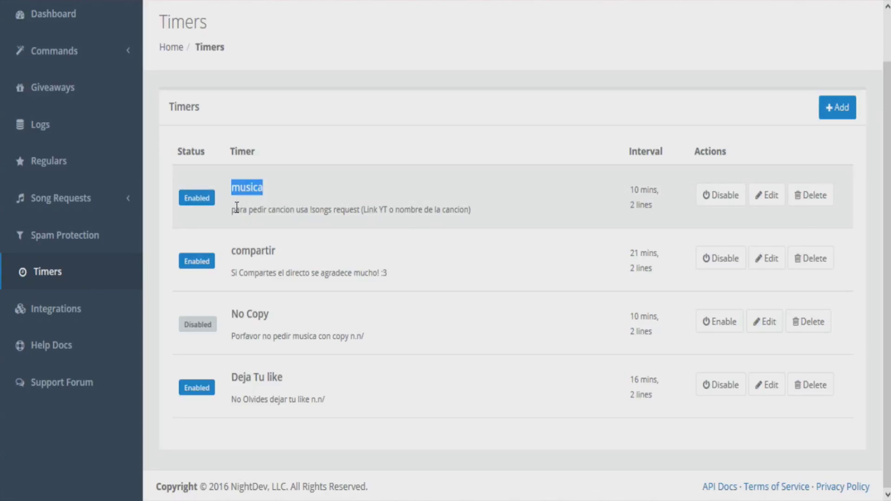
{"action": "left_click_drag", "start_coordinate": [233, 208], "coordinate": [343, 212]}
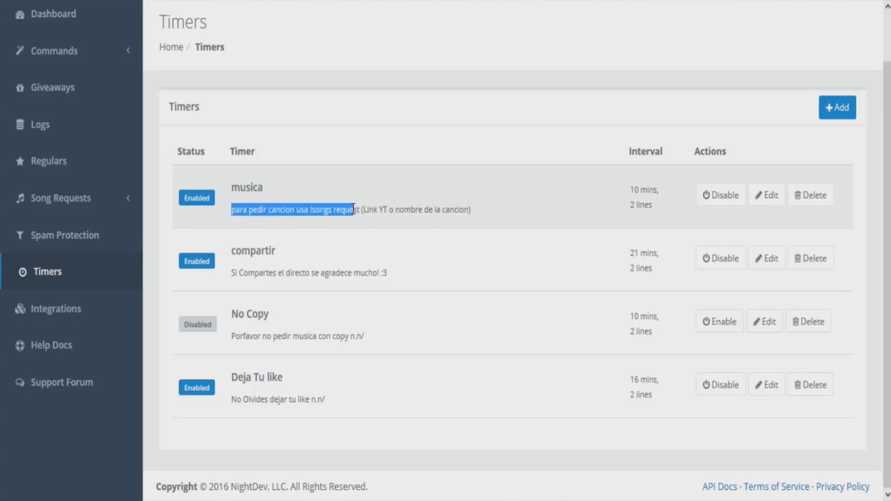
{"action": "left_click", "coordinate": [312, 205]}
{"action": "left_click_drag", "start_coordinate": [320, 204], "coordinate": [357, 205]}
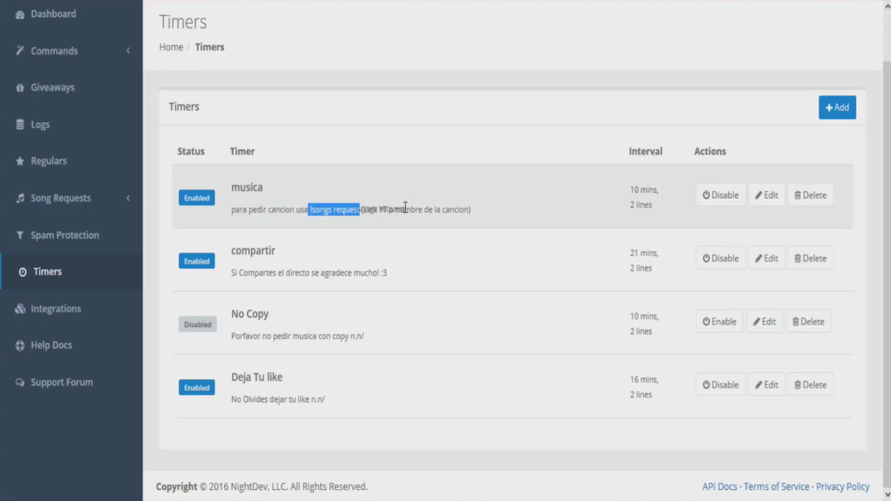
{"action": "left_click_drag", "start_coordinate": [410, 206], "coordinate": [491, 213]}
{"action": "left_click", "coordinate": [493, 208]}
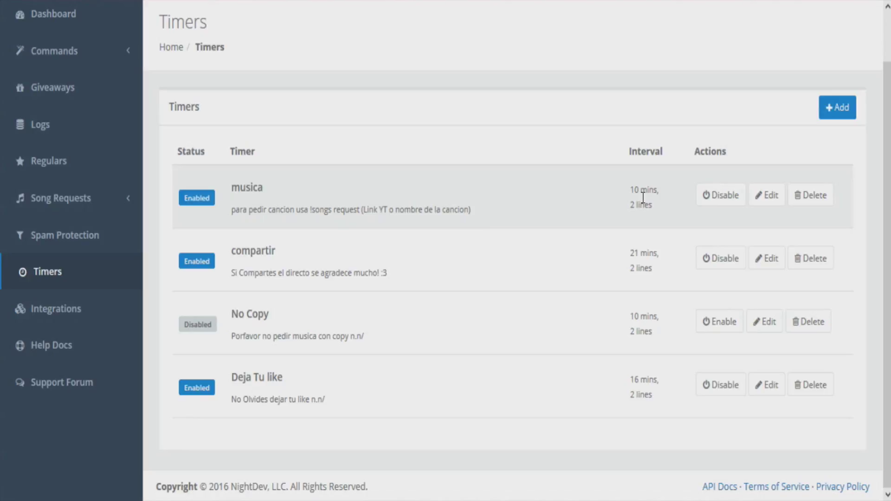
{"action": "left_click", "coordinate": [772, 198]}
{"action": "left_click", "coordinate": [623, 44]}
- Start a new timer named "hola" with the message "Hola a todos"
{"action": "left_click", "coordinate": [845, 108]}
{"action": "left_click", "coordinate": [391, 90]}
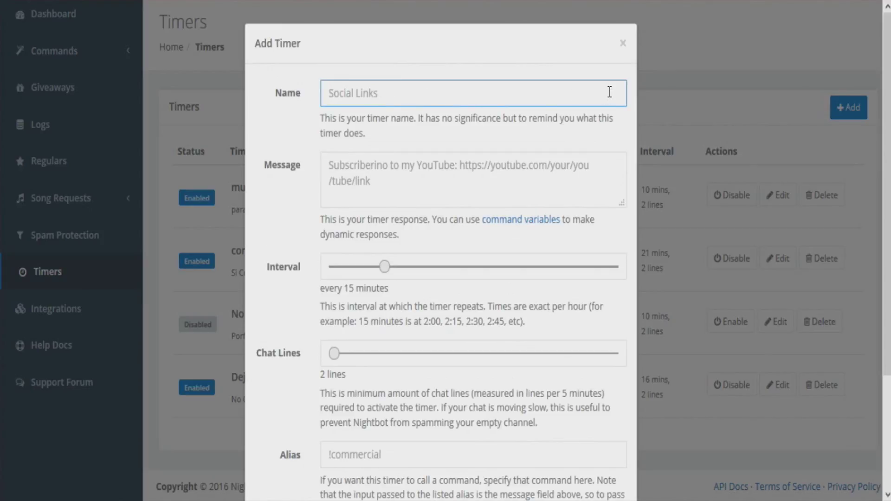
{"action": "type", "text": "hola"}
{"action": "left_click", "coordinate": [500, 194]}
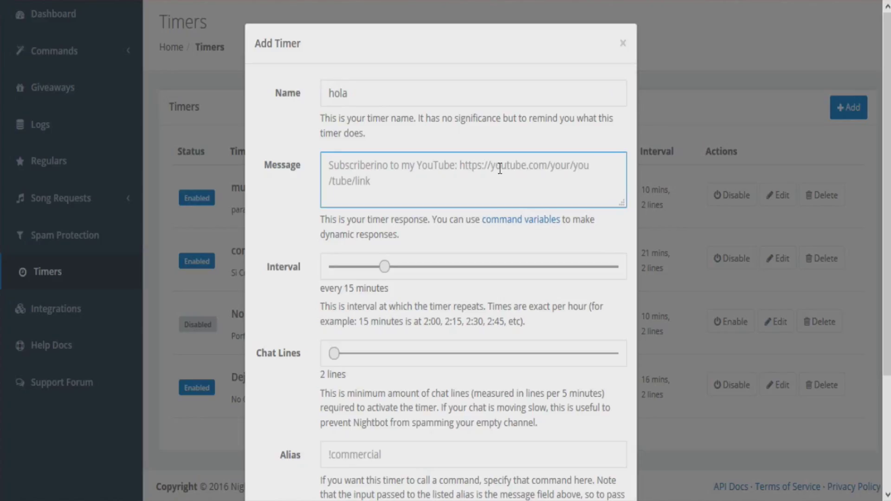
{"action": "type", "text": "Hola a todos"}
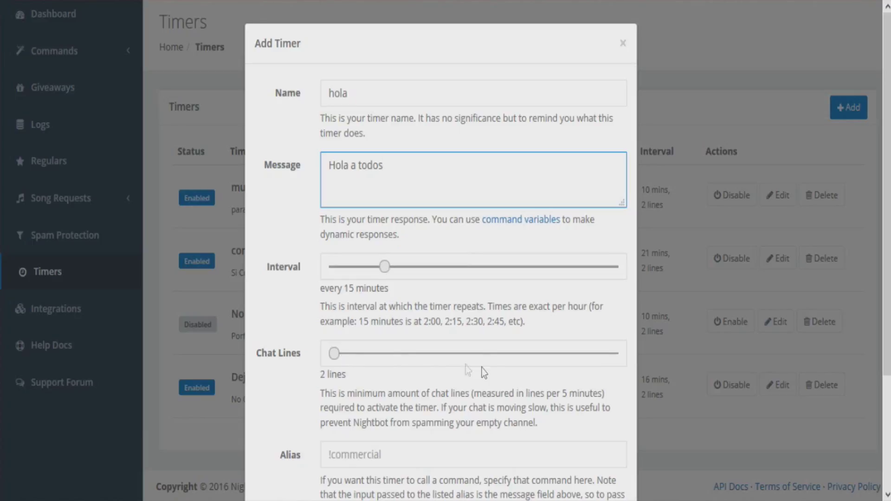
- Examine the new timer's interval, chat lines and alias settings, and cancel it without saving
{"action": "scroll", "coordinate": [501, 284], "scroll_direction": "down", "scroll_amount": 3}
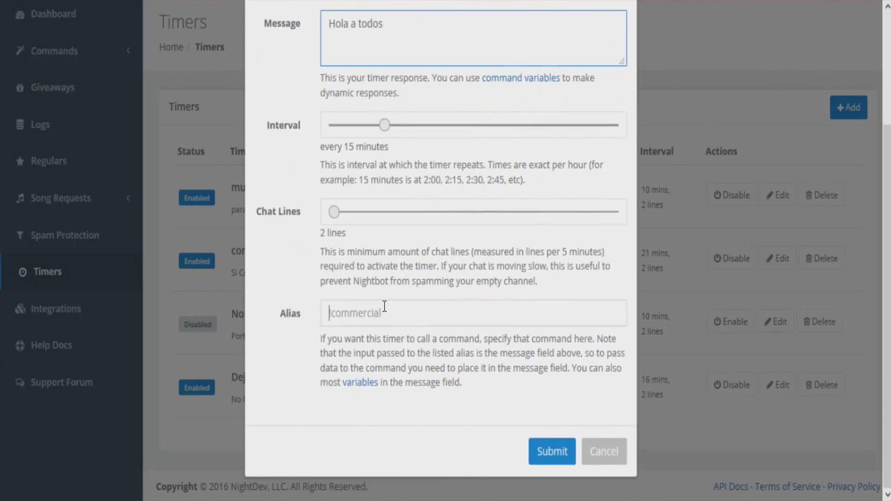
{"action": "left_click", "coordinate": [388, 304]}
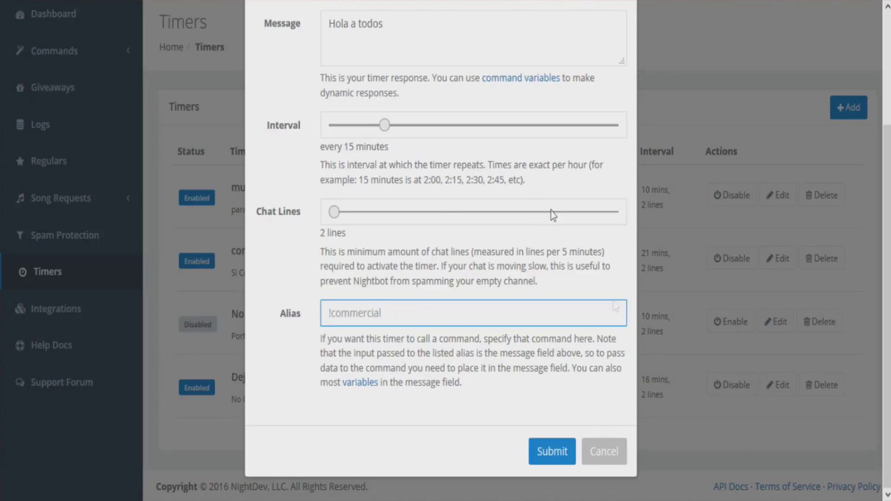
{"action": "scroll", "coordinate": [559, 304], "scroll_direction": "up", "scroll_amount": 2}
{"action": "scroll", "coordinate": [489, 340], "scroll_direction": "down", "scroll_amount": 2}
{"action": "scroll", "coordinate": [495, 306], "scroll_direction": "up", "scroll_amount": 2}
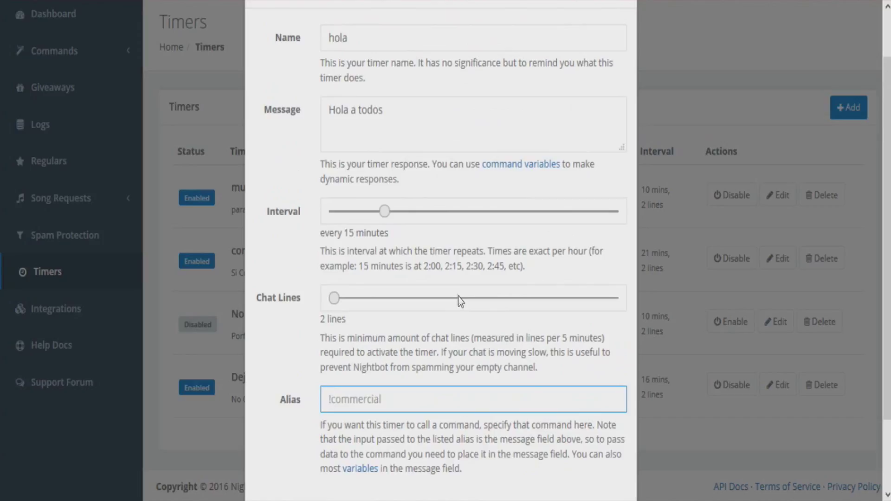
{"action": "scroll", "coordinate": [617, 408], "scroll_direction": "down", "scroll_amount": 3}
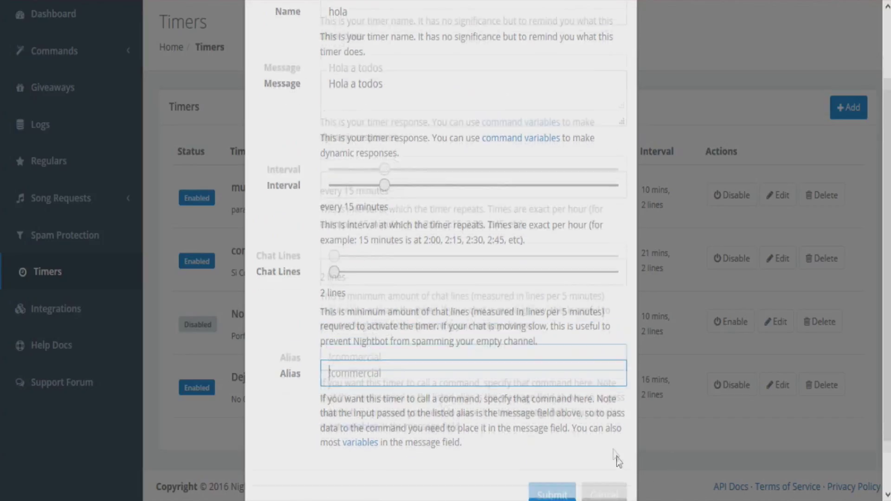
{"action": "left_click", "coordinate": [603, 449]}
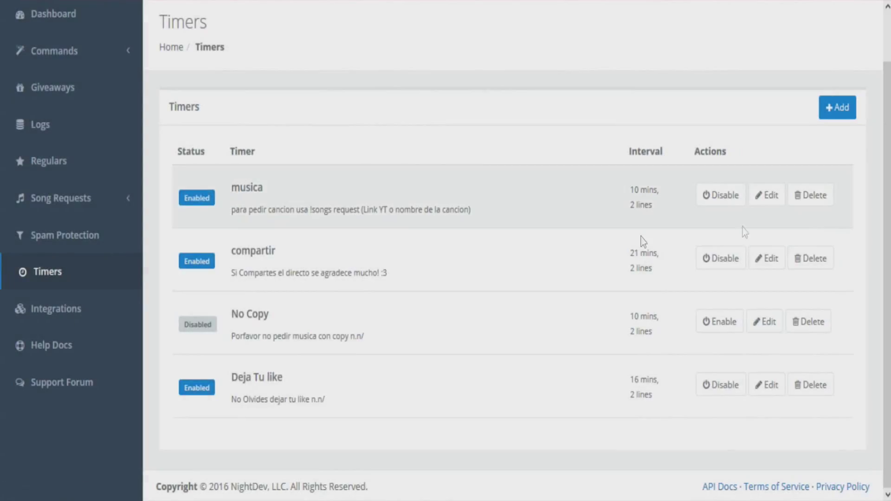
- Inspect the edit forms of the "musica", "compartir" and "Deja Tu like" timers, closing each without changes
{"action": "left_click", "coordinate": [766, 195]}
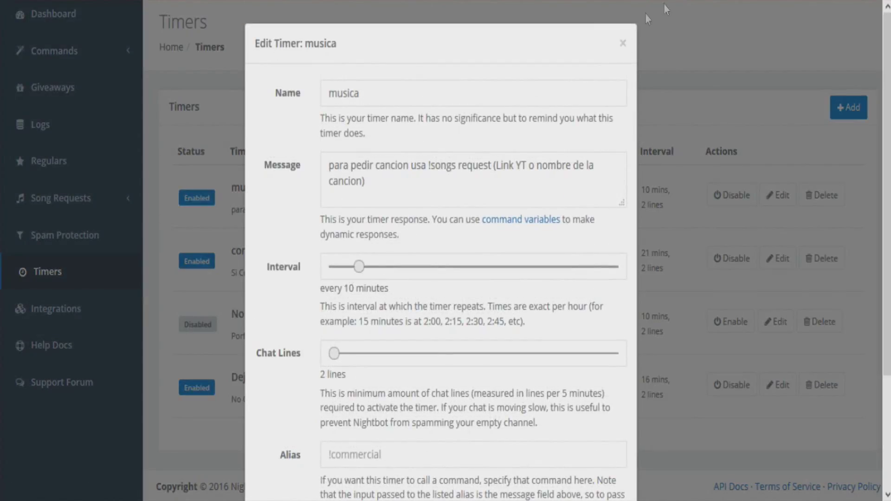
{"action": "left_click", "coordinate": [623, 42]}
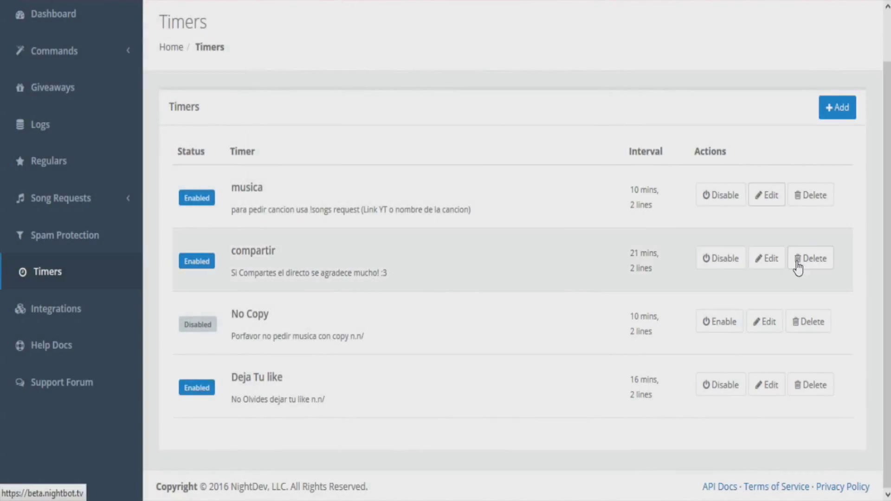
{"action": "left_click", "coordinate": [771, 258]}
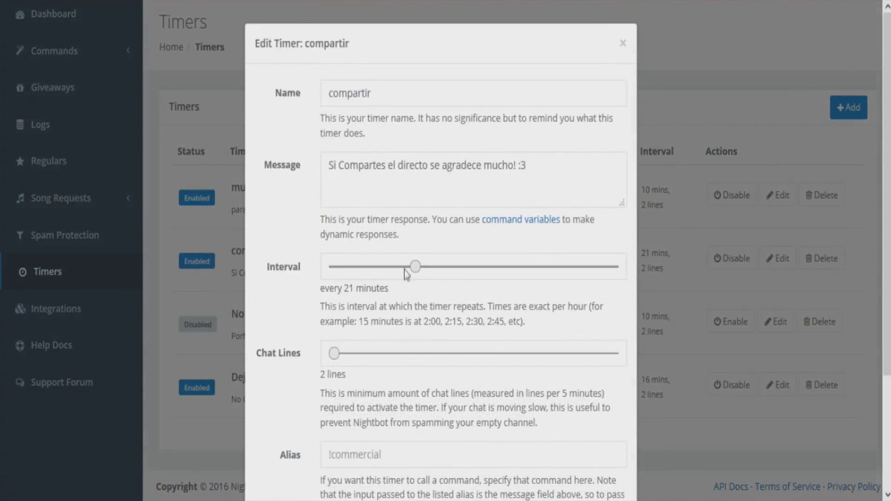
{"action": "left_click", "coordinate": [623, 42]}
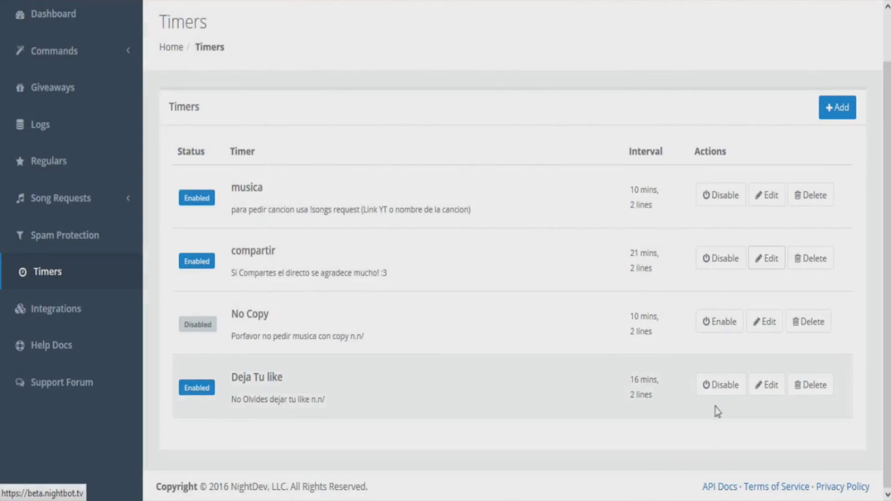
{"action": "left_click", "coordinate": [769, 386]}
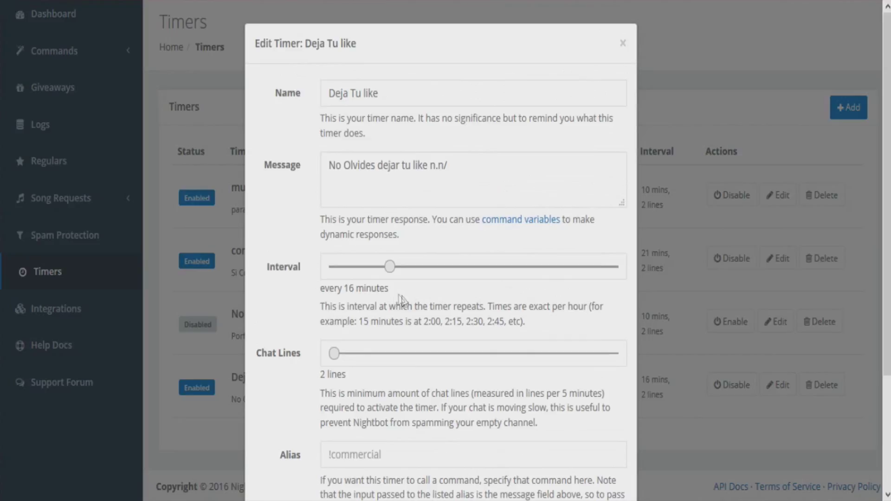
{"action": "left_click", "coordinate": [622, 44]}
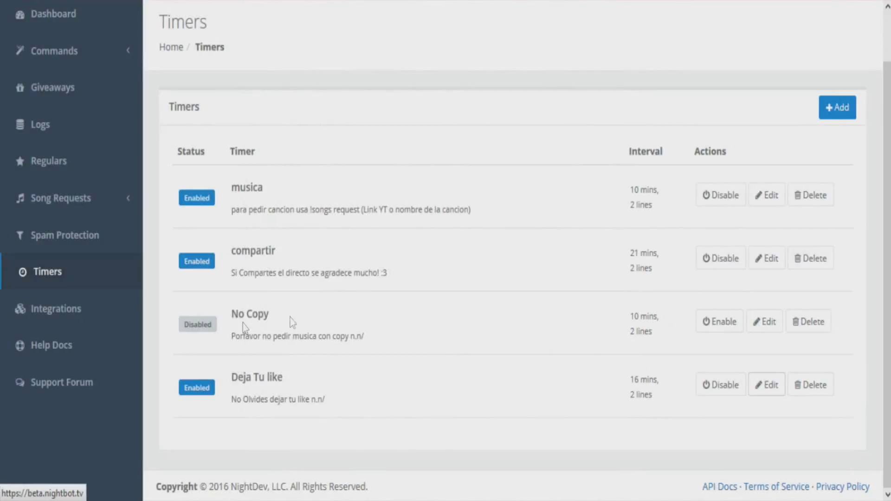
- Review the "No Copy" and "musica" entries in the timers list, highlighting their names
{"action": "left_click_drag", "start_coordinate": [238, 314], "coordinate": [552, 332]}
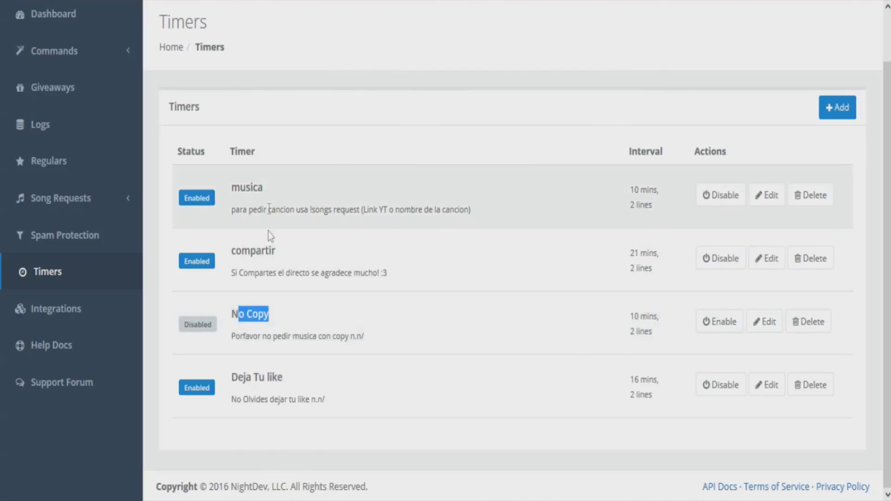
{"action": "triple_click", "coordinate": [234, 314]}
{"action": "left_click_drag", "start_coordinate": [238, 185], "coordinate": [300, 191]}
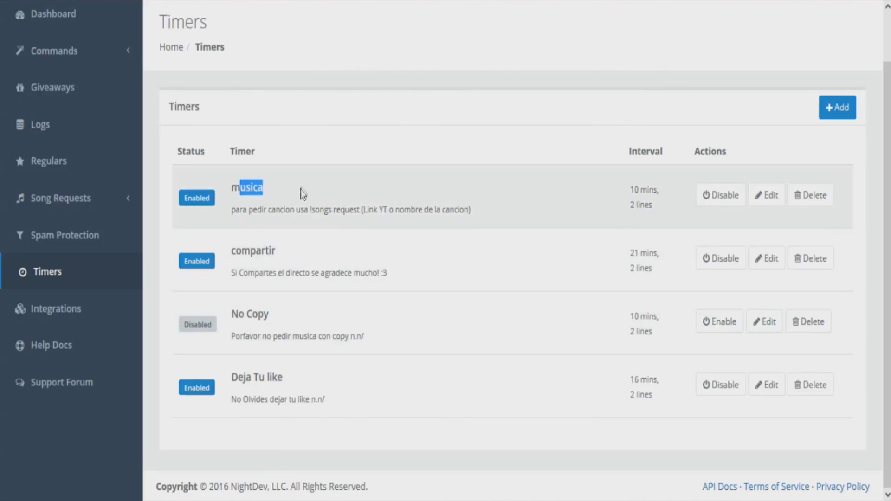
{"action": "left_click_drag", "start_coordinate": [232, 316], "coordinate": [299, 332]}
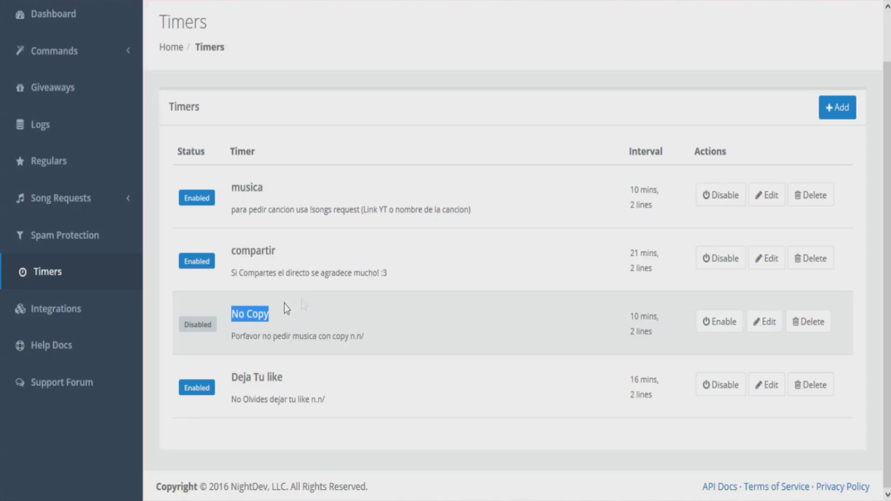
{"action": "scroll", "coordinate": [254, 306], "scroll_direction": "up", "scroll_amount": 2}
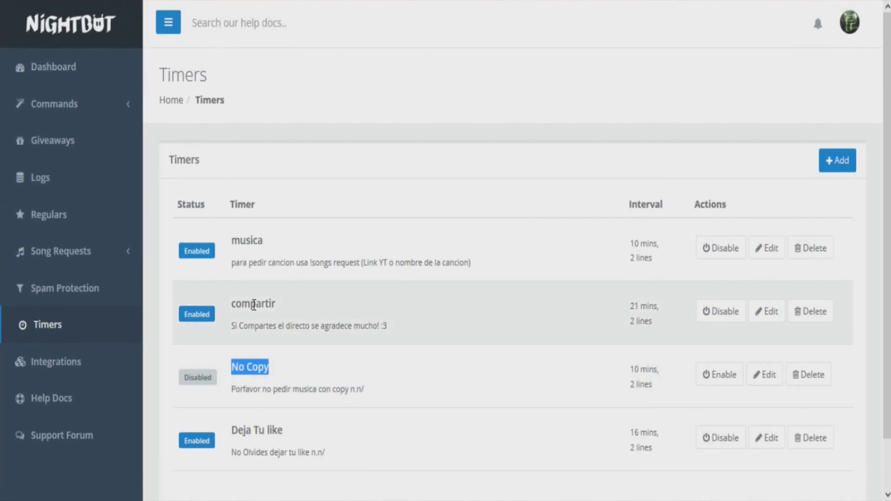
{"action": "left_click_drag", "start_coordinate": [233, 367], "coordinate": [276, 367]}
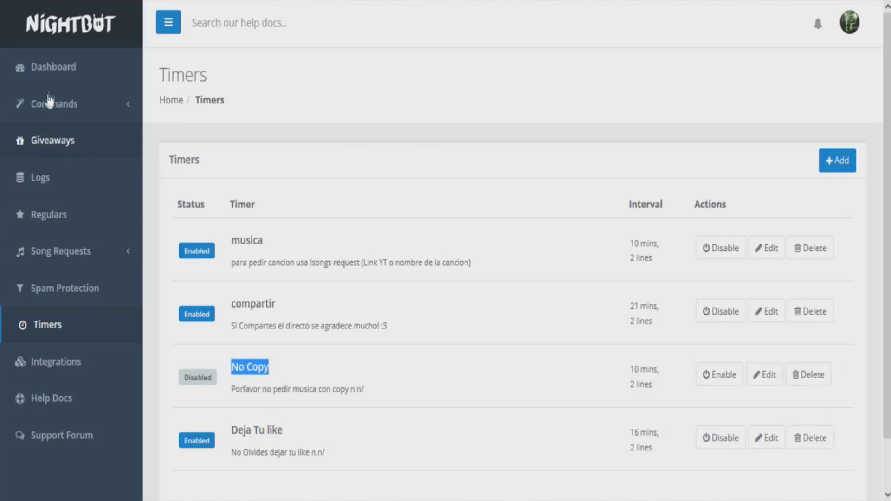
- Open the default commands page and view the options of the !songs command, closing them without changes
{"action": "left_click", "coordinate": [64, 113]}
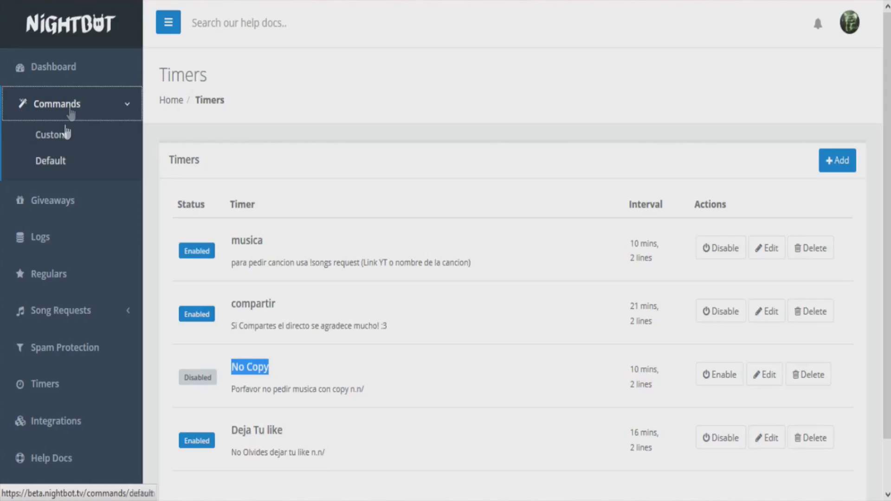
{"action": "left_click", "coordinate": [55, 164]}
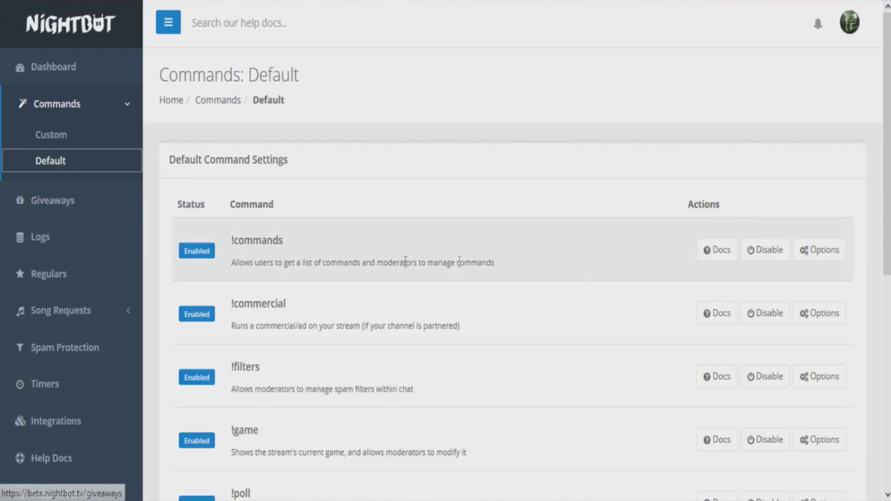
{"action": "scroll", "coordinate": [606, 261], "scroll_direction": "down", "scroll_amount": 8}
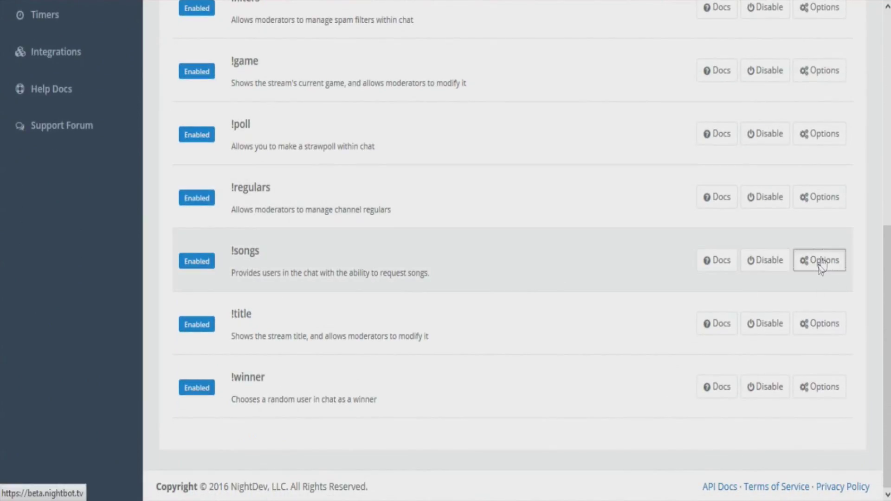
{"action": "left_click", "coordinate": [821, 262]}
{"action": "left_click", "coordinate": [616, 356]}
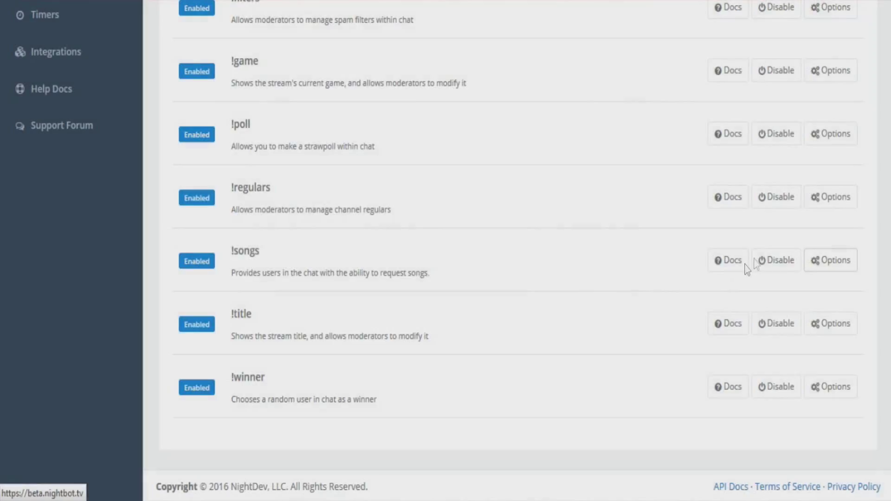
- Open the documentation for the !songs command, skim its usage sections and examples, and close it
{"action": "left_click", "coordinate": [725, 262]}
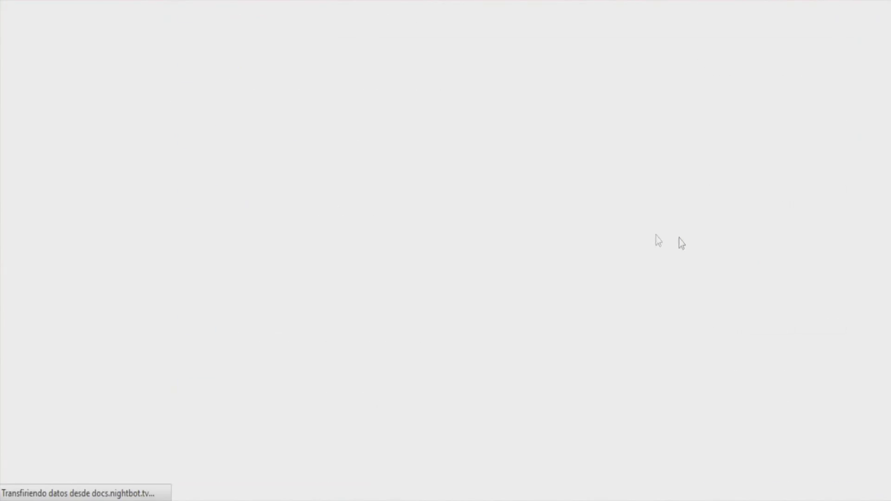
{"action": "left_click_drag", "start_coordinate": [271, 138], "coordinate": [358, 146]}
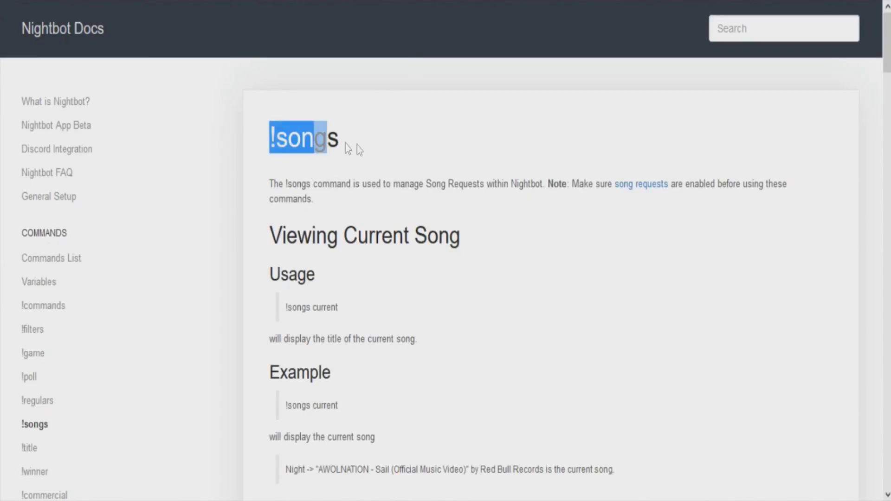
{"action": "scroll", "coordinate": [366, 144], "scroll_direction": "down", "scroll_amount": 20}
{"action": "scroll", "coordinate": [376, 138], "scroll_direction": "down", "scroll_amount": 15}
{"action": "scroll", "coordinate": [377, 135], "scroll_direction": "up", "scroll_amount": 5}
{"action": "scroll", "coordinate": [378, 129], "scroll_direction": "up", "scroll_amount": 20}
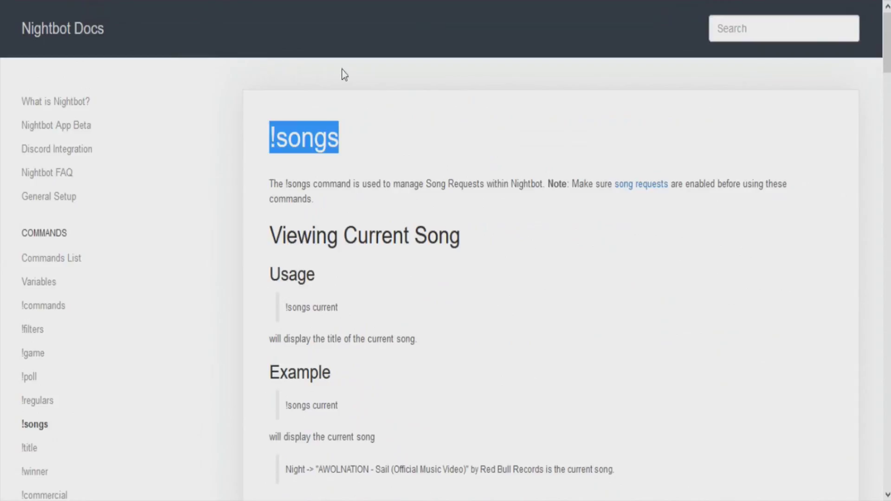
{"action": "key", "text": "ctrl+w"}
- Return to the Dashboard and examine the chat stats graph, top chatter, top command and recent timeouts
{"action": "scroll", "coordinate": [406, 99], "scroll_direction": "up", "scroll_amount": 15}
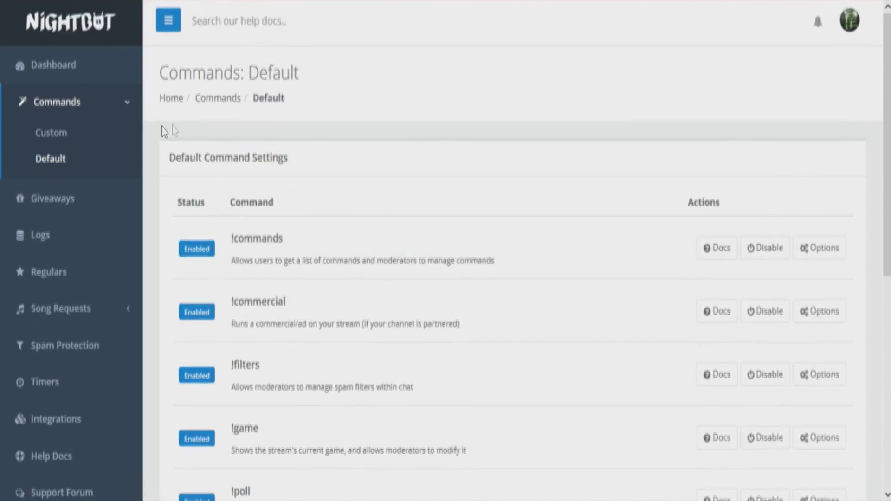
{"action": "left_click", "coordinate": [84, 67]}
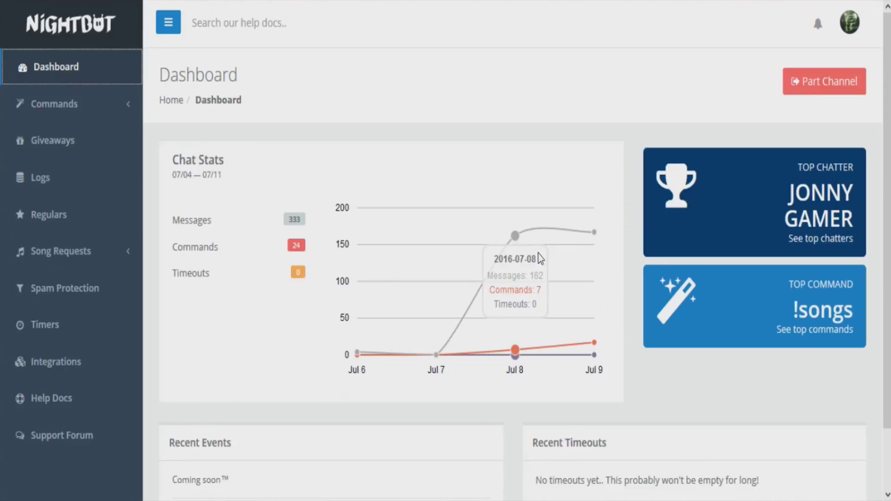
{"action": "scroll", "coordinate": [621, 200], "scroll_direction": "down", "scroll_amount": 2}
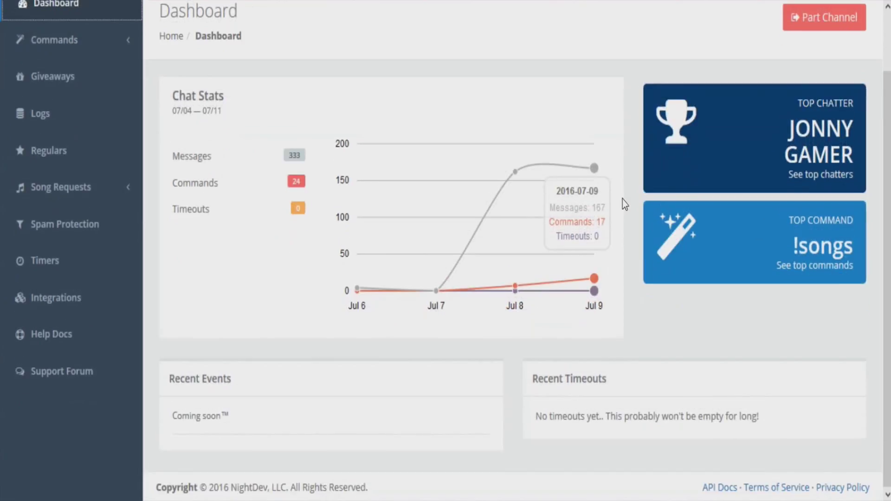
{"action": "scroll", "coordinate": [622, 199], "scroll_direction": "up", "scroll_amount": 2}
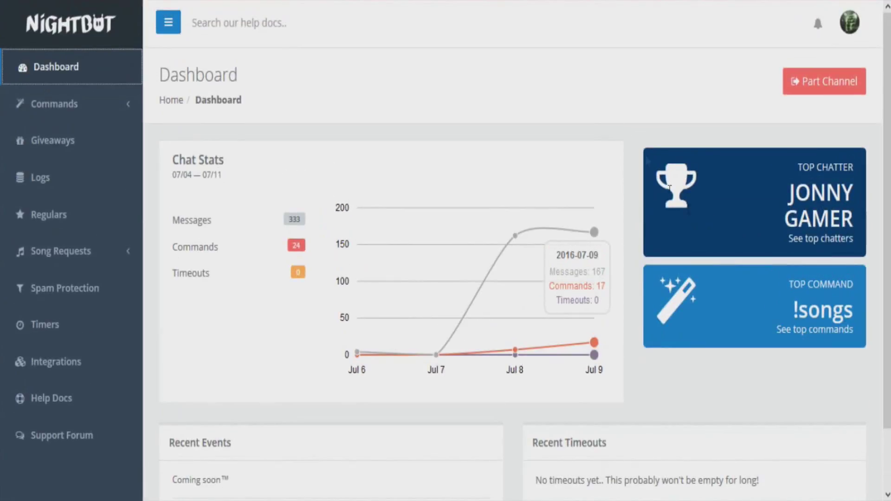